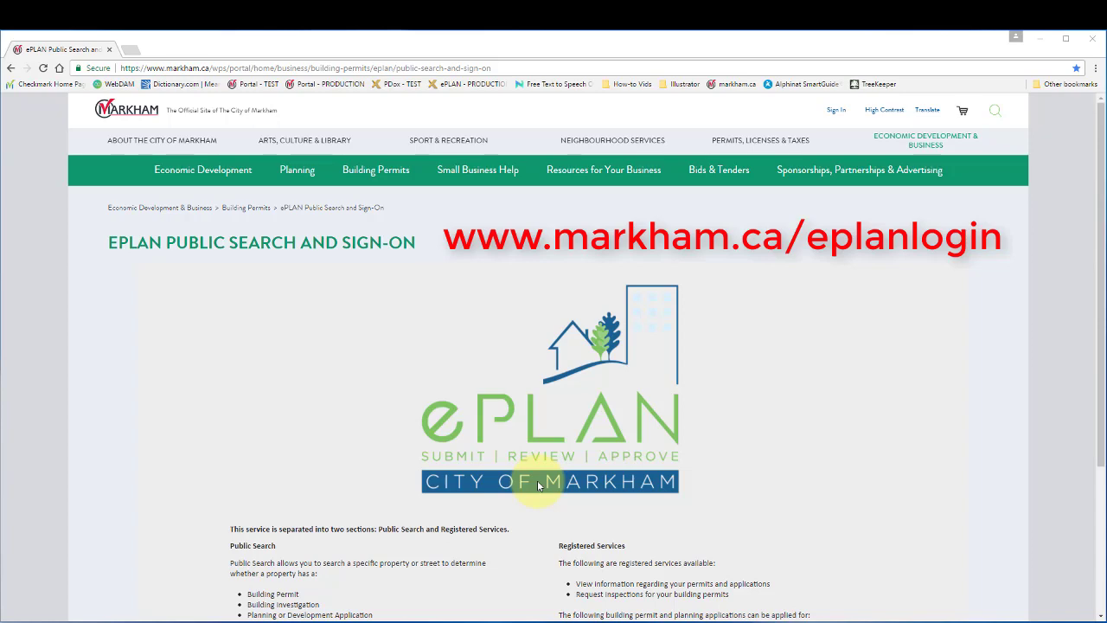
Scroll down the ePLAN landing page and go to the Registered Services sign-on
scroll(538, 485, down, 3)
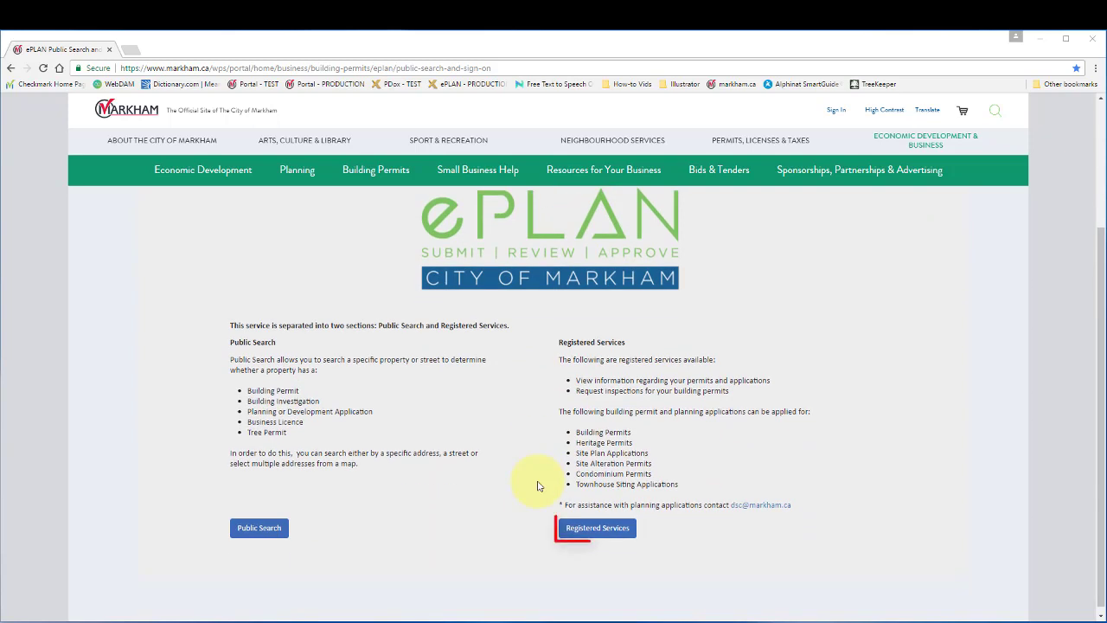
click(594, 528)
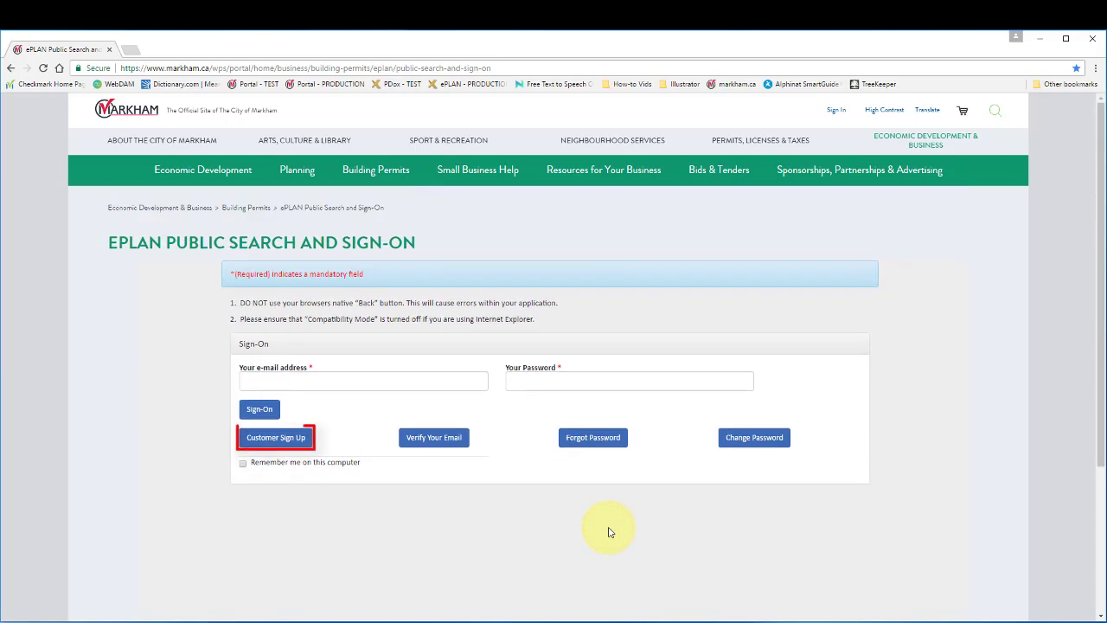
Start a new customer sign-up with the applicant's e-mail, confirmed, and customer type Organization
click(295, 438)
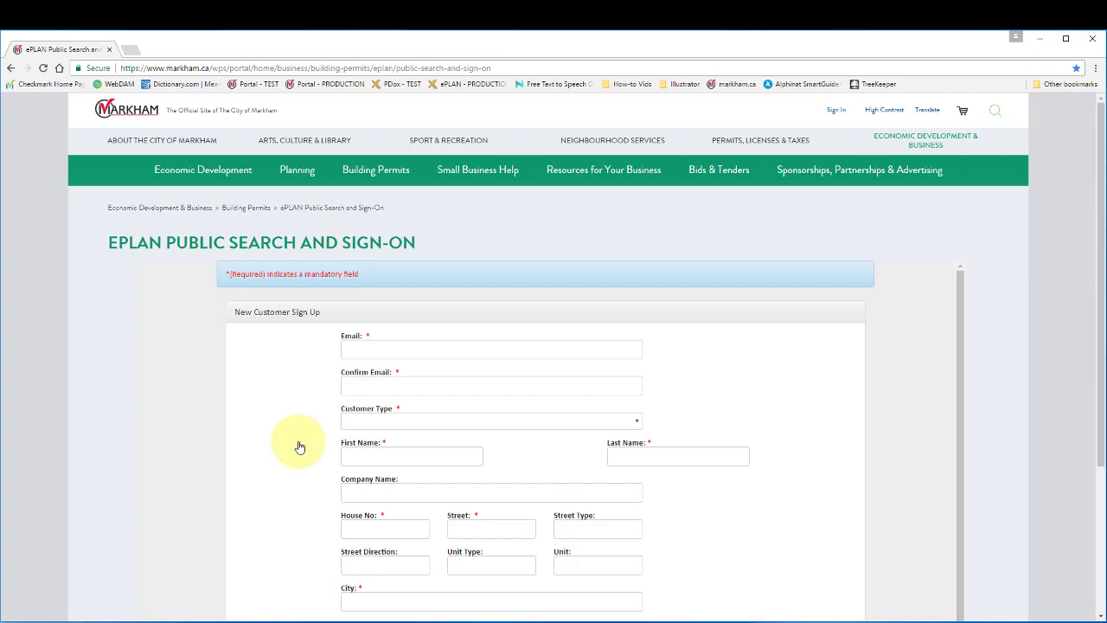
click(356, 349)
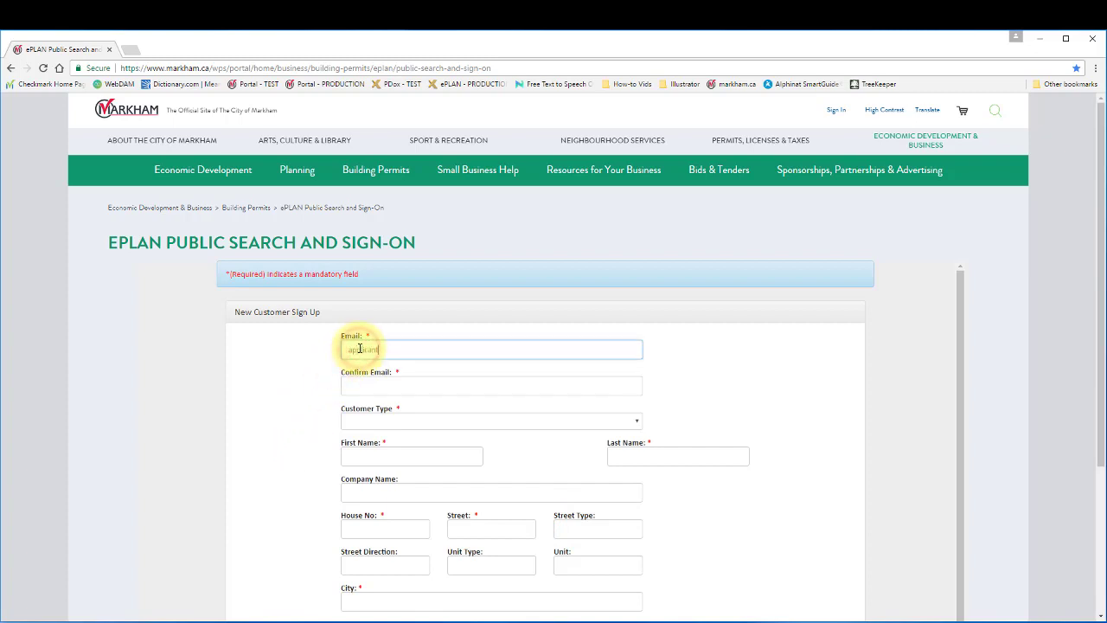
key(Tab)
text(a)
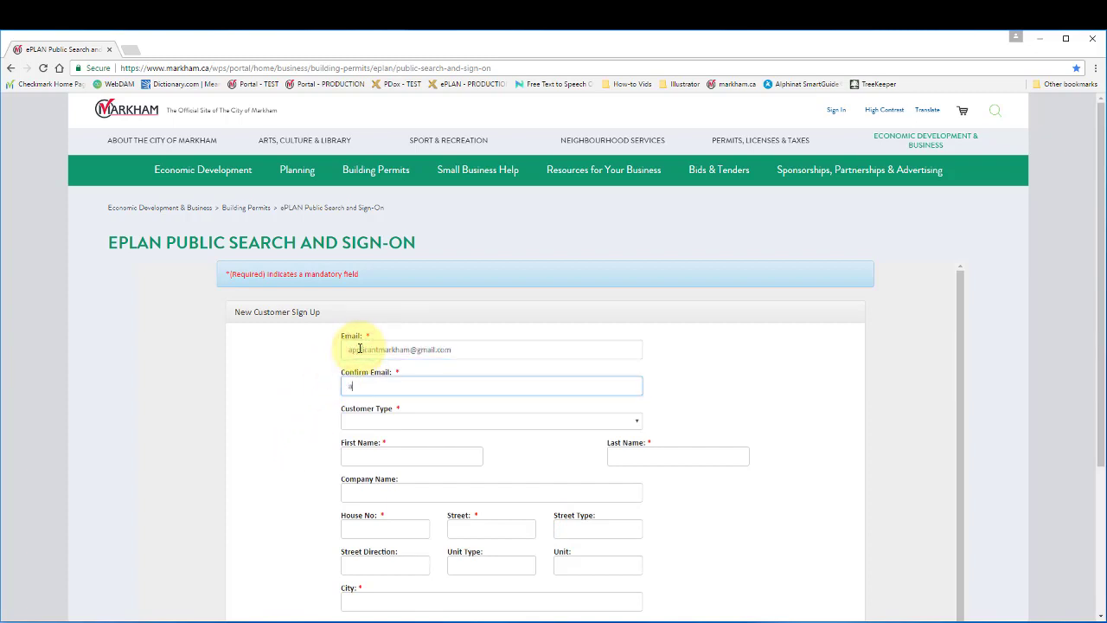
click(564, 421)
click(562, 450)
Enter the contact's first and last name, company 'ABM Comp', house number and street name
click(451, 460)
text(John)
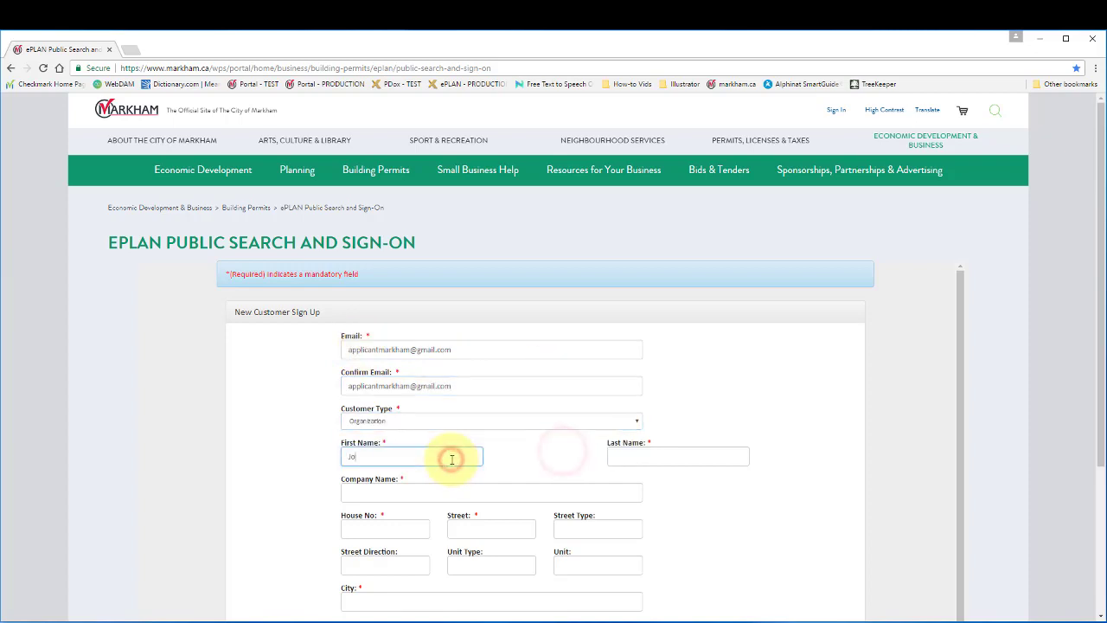
click(663, 454)
text(Doe)
click(572, 492)
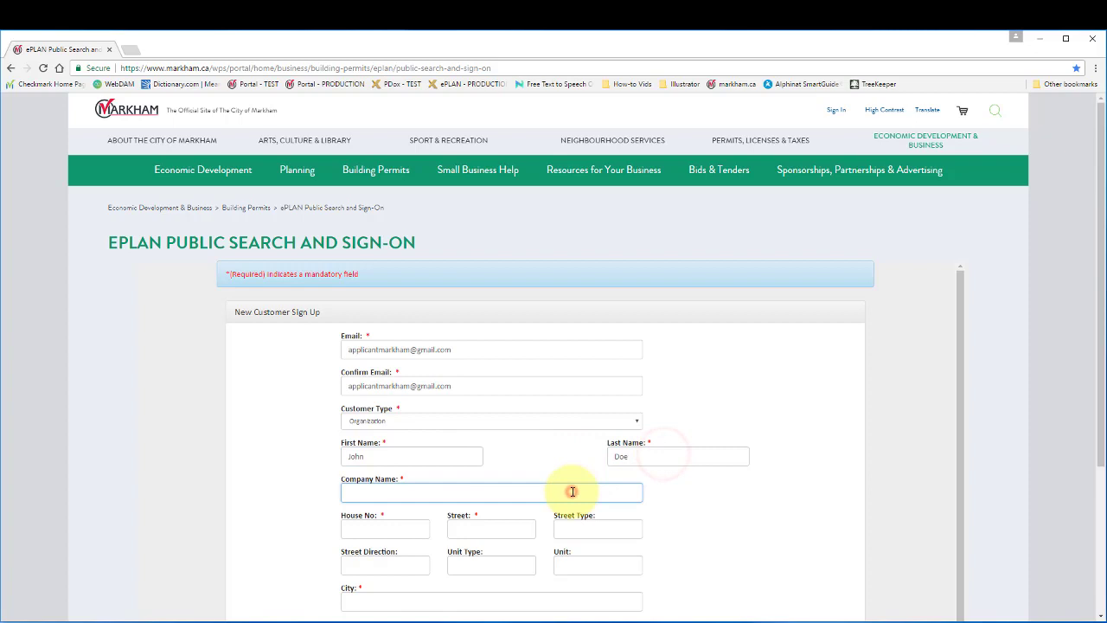
text(ABM Company)
click(401, 529)
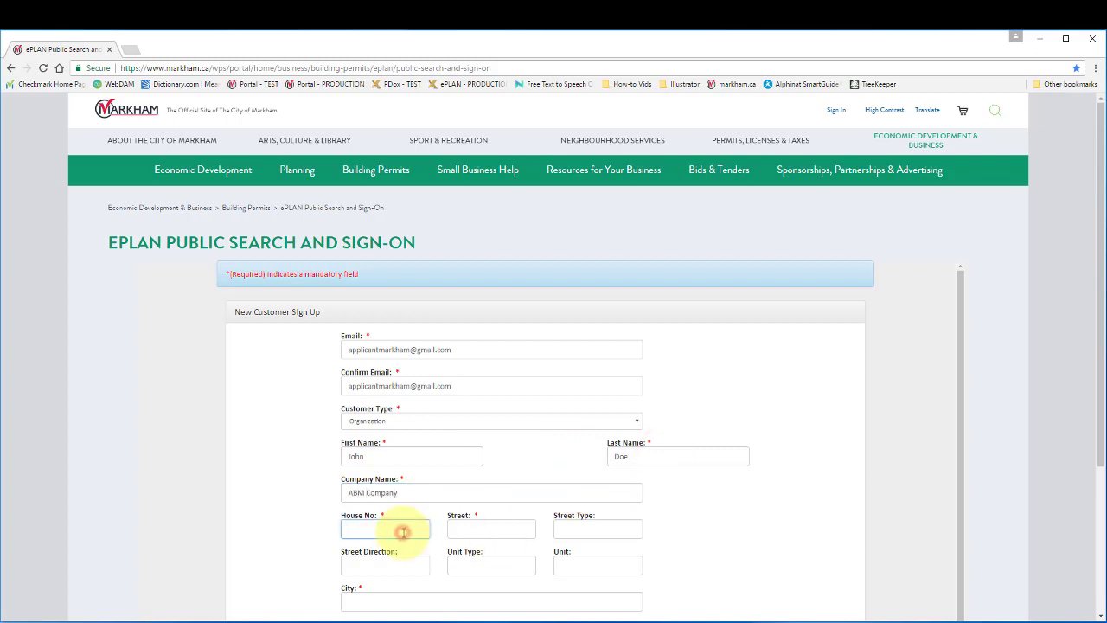
text(123)
click(474, 527)
text(Anywhere)
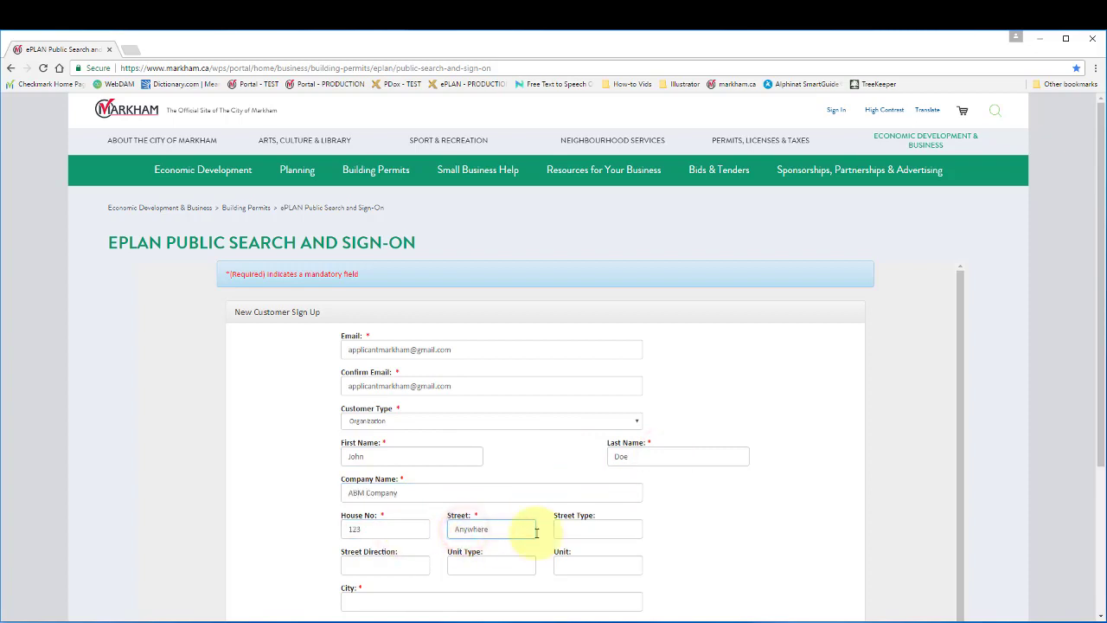
click(581, 531)
Set street type 'Street', city Markham, province Ontario, and the postal code
text(Street)
scroll(585, 535, down, 1)
scroll(585, 535, down, 1)
click(407, 358)
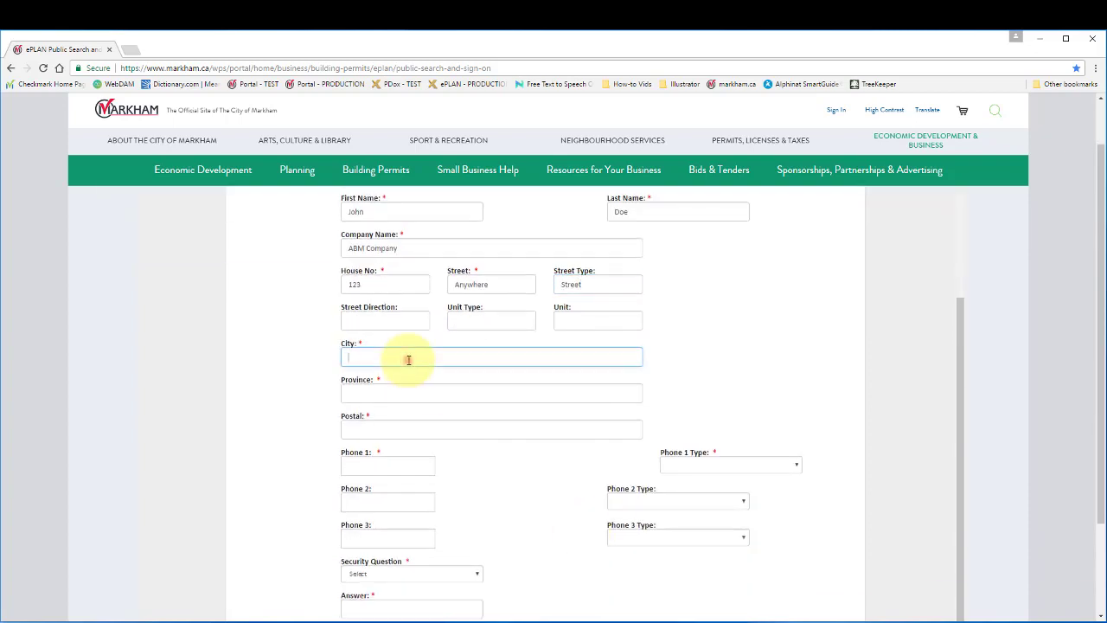
text(Markham)
click(431, 391)
text(Ontario)
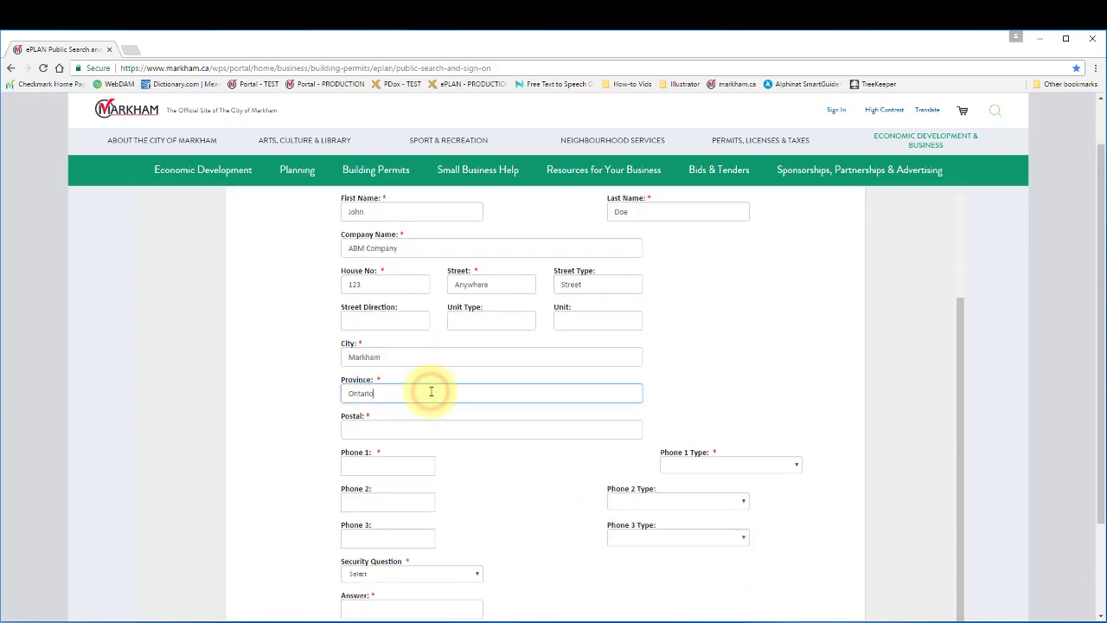
click(440, 430)
text(A1B )
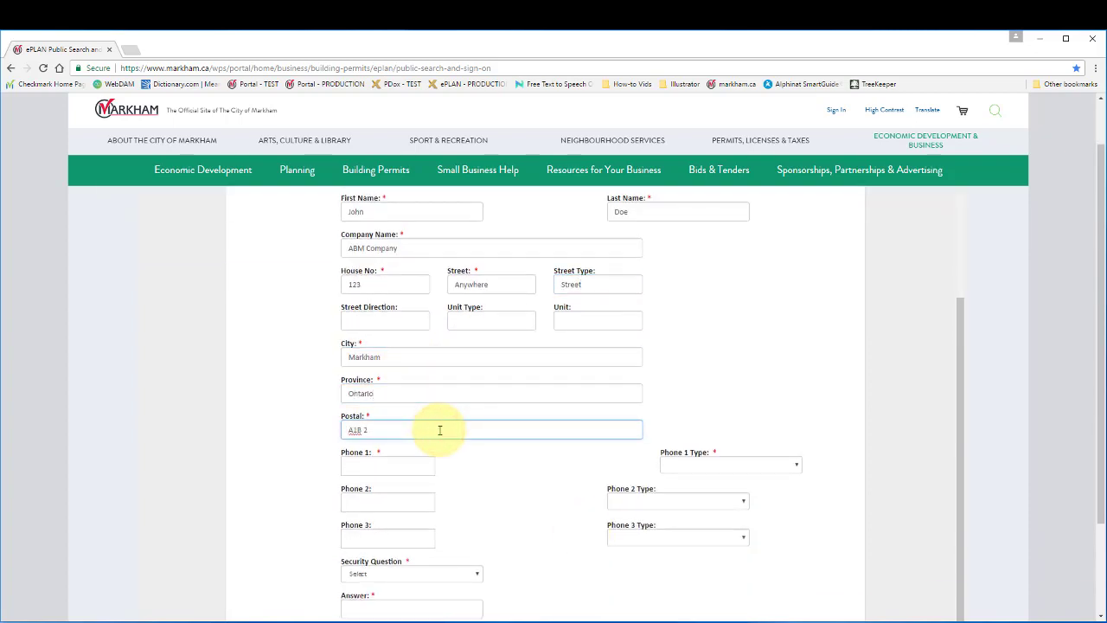
text(2C3)
Add two phone numbers, marking the first as Primary and the second as Alternate
click(424, 468)
text(905) 123-4567 e111)
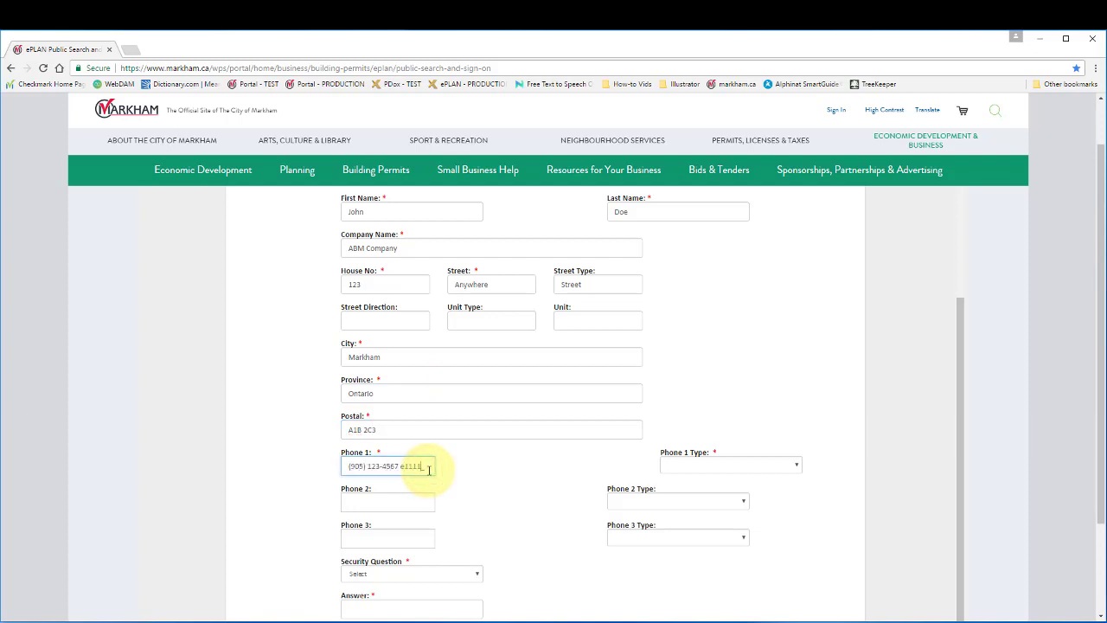
text(1)
click(796, 465)
click(794, 488)
click(408, 505)
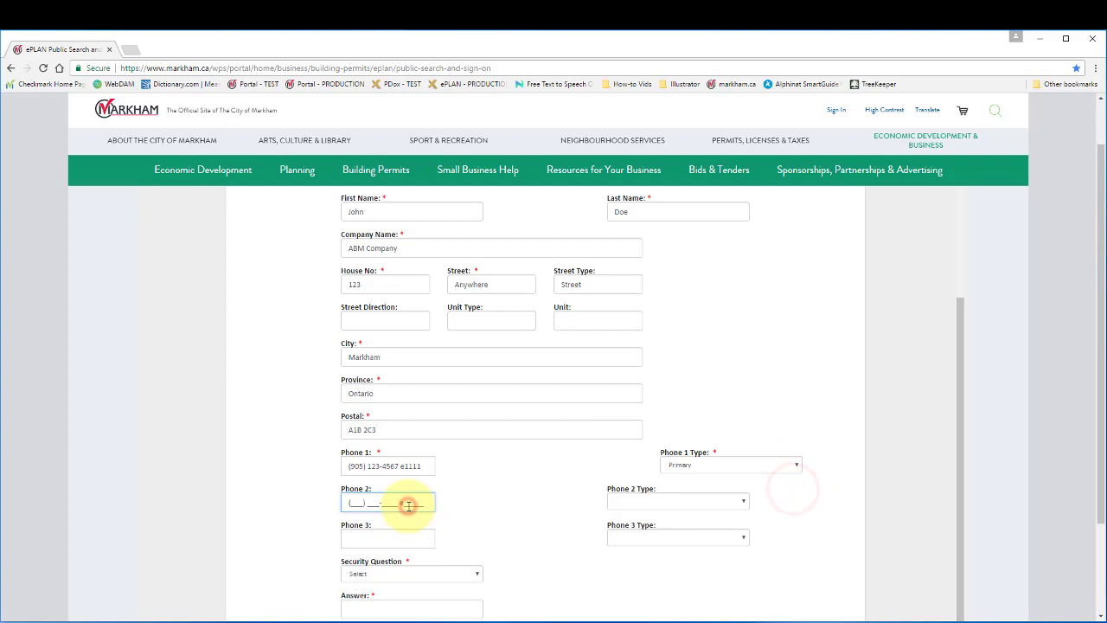
text(416) 765-4321 e____)
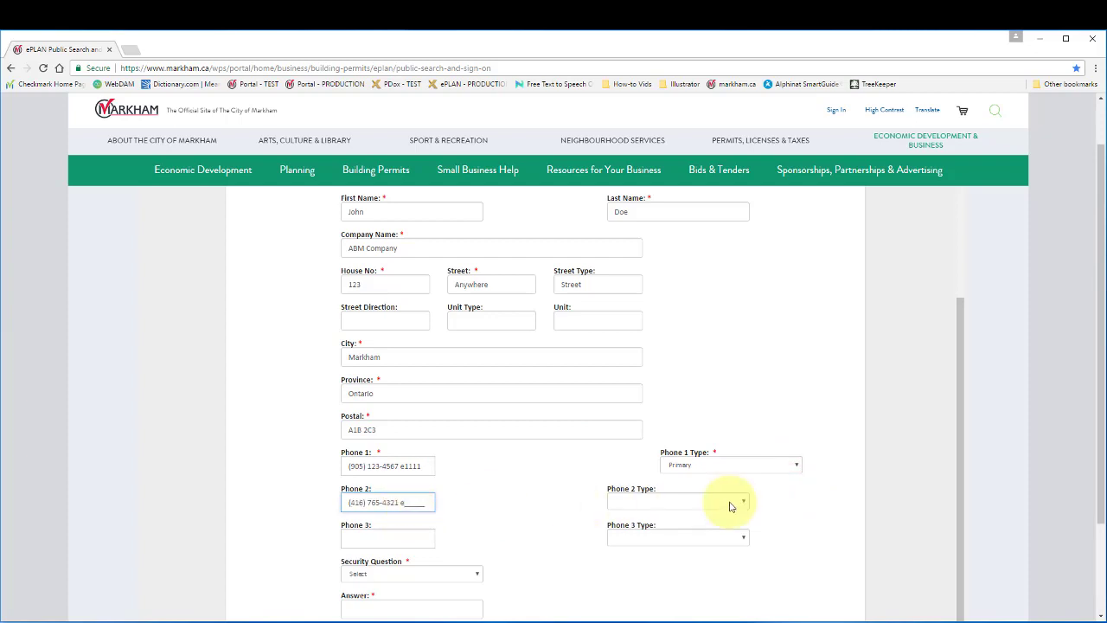
click(732, 502)
click(729, 519)
Choose the 'What is your favourite color?' security question, answer it, and submit the sign-up
scroll(731, 524, down, 2)
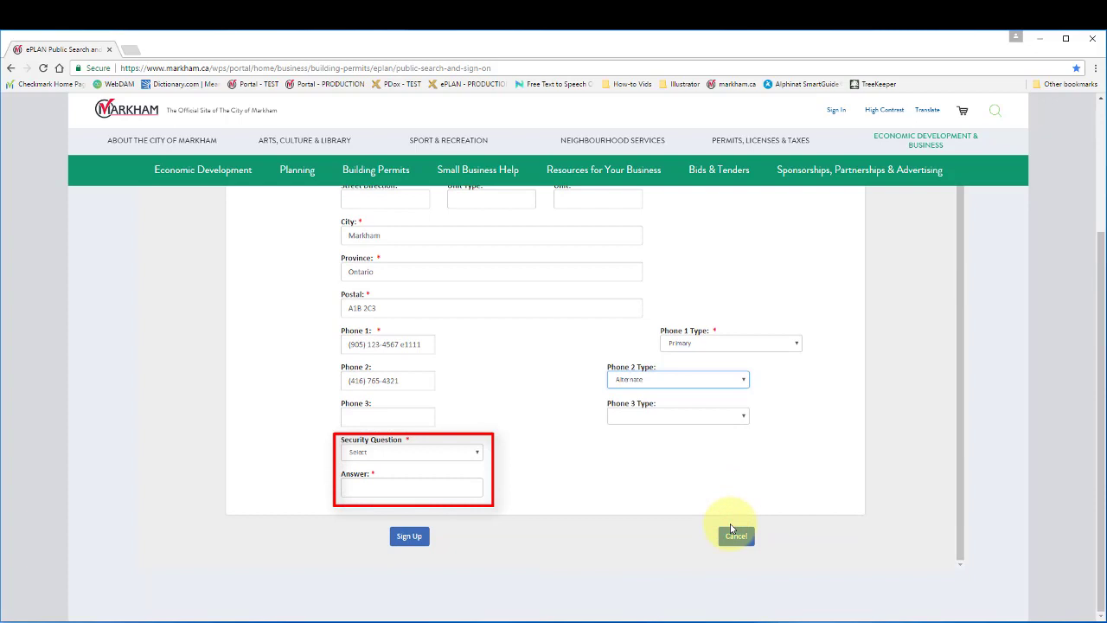
click(475, 454)
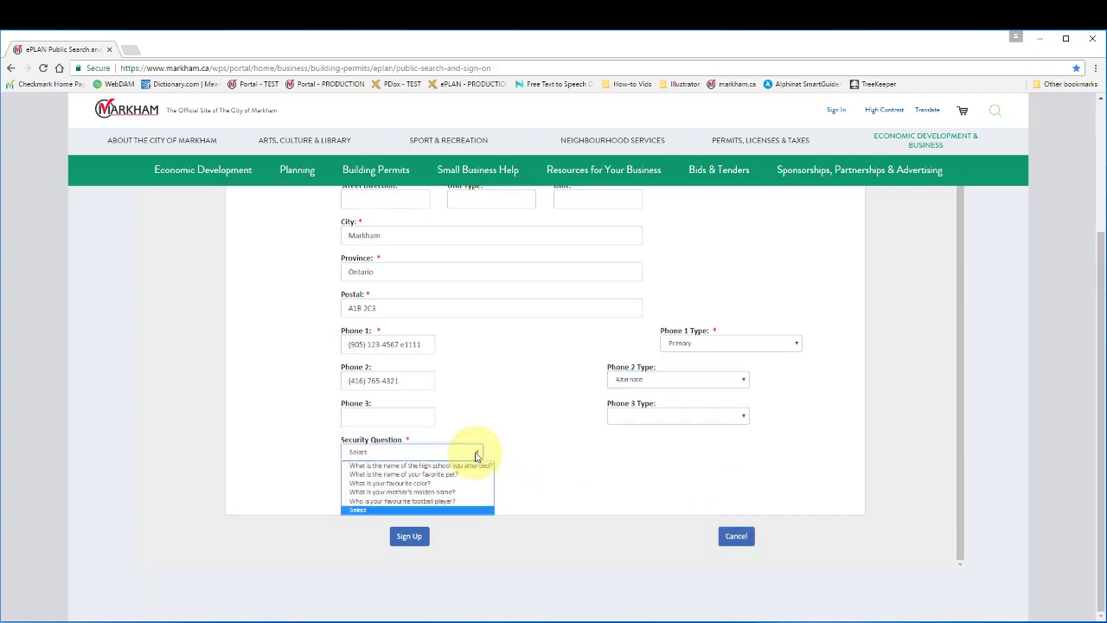
click(475, 483)
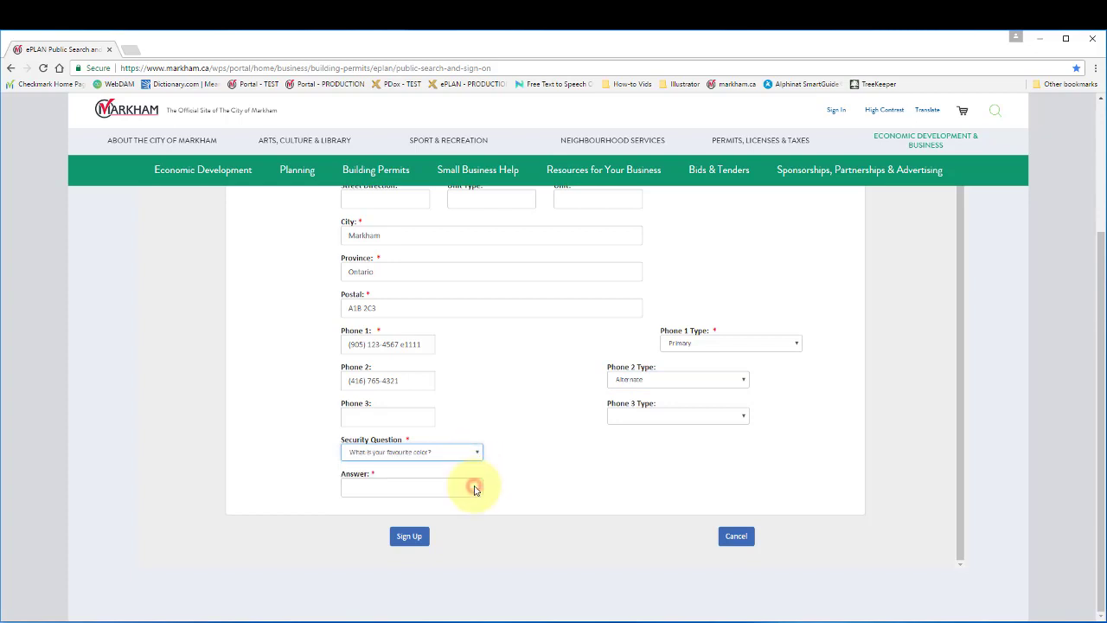
click(421, 489)
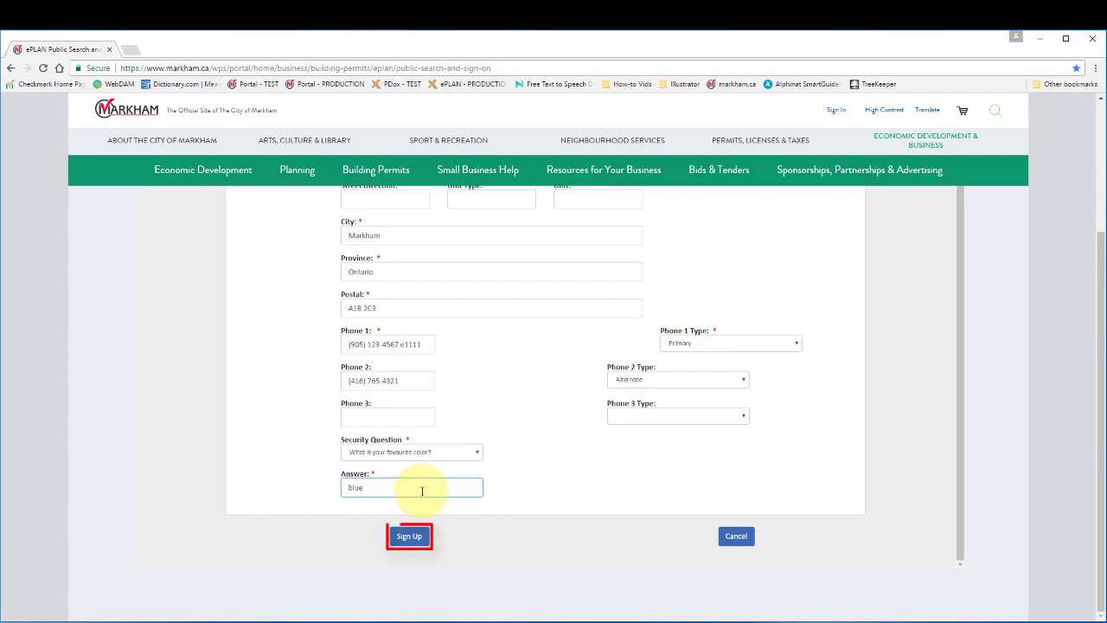
click(415, 537)
Resubmit the sign-up form and scroll up to read the verification e-mail confirmation
click(412, 540)
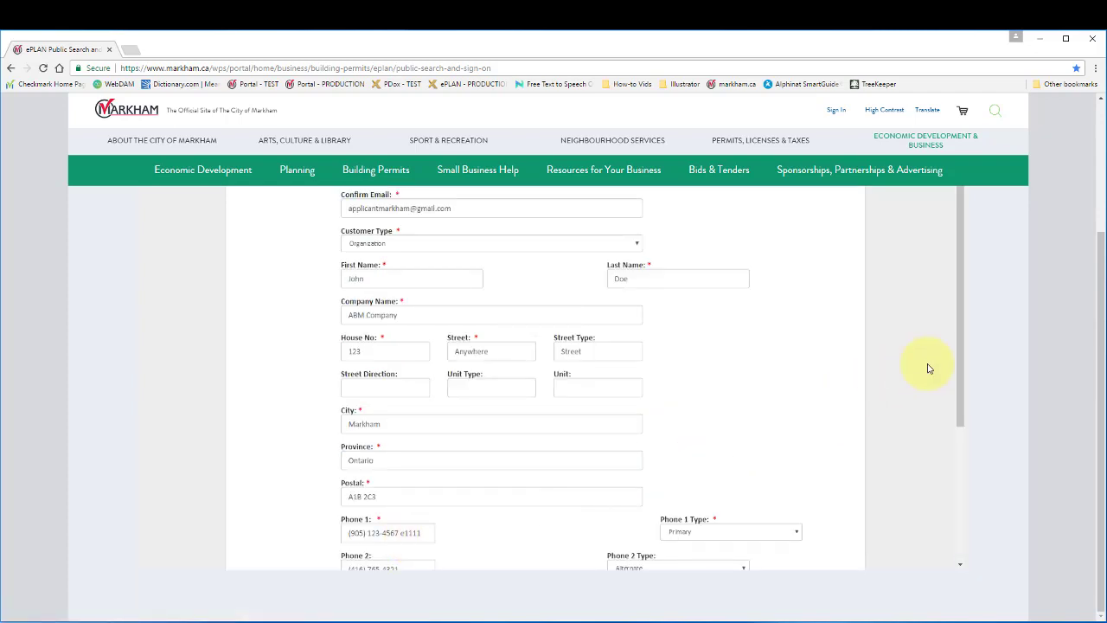
drag(960, 347, 957, 327)
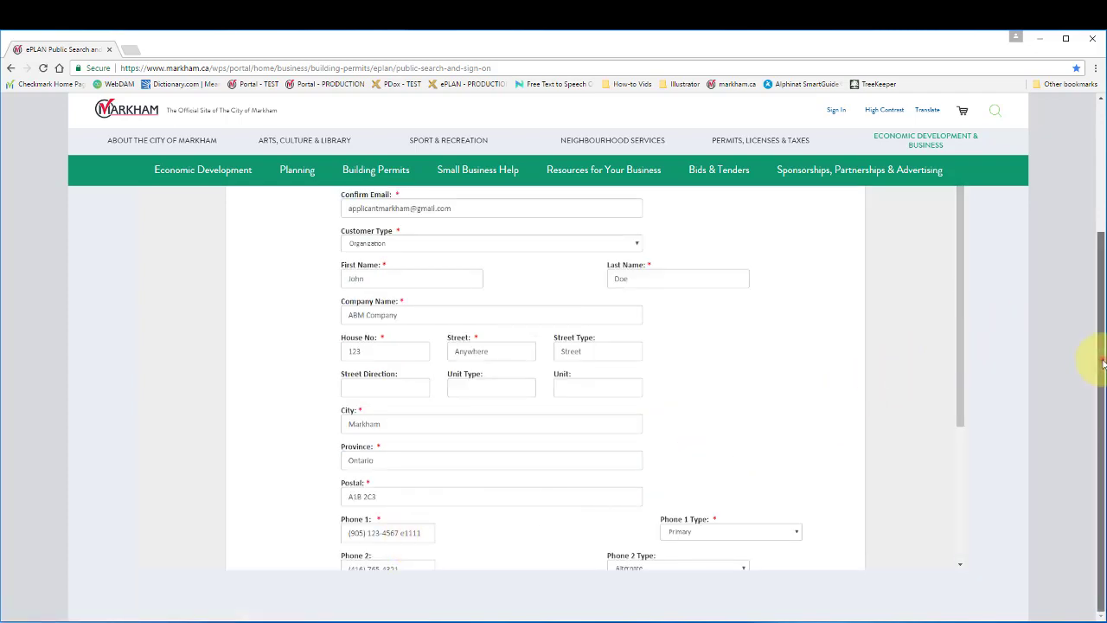
drag(1099, 364, 1098, 227)
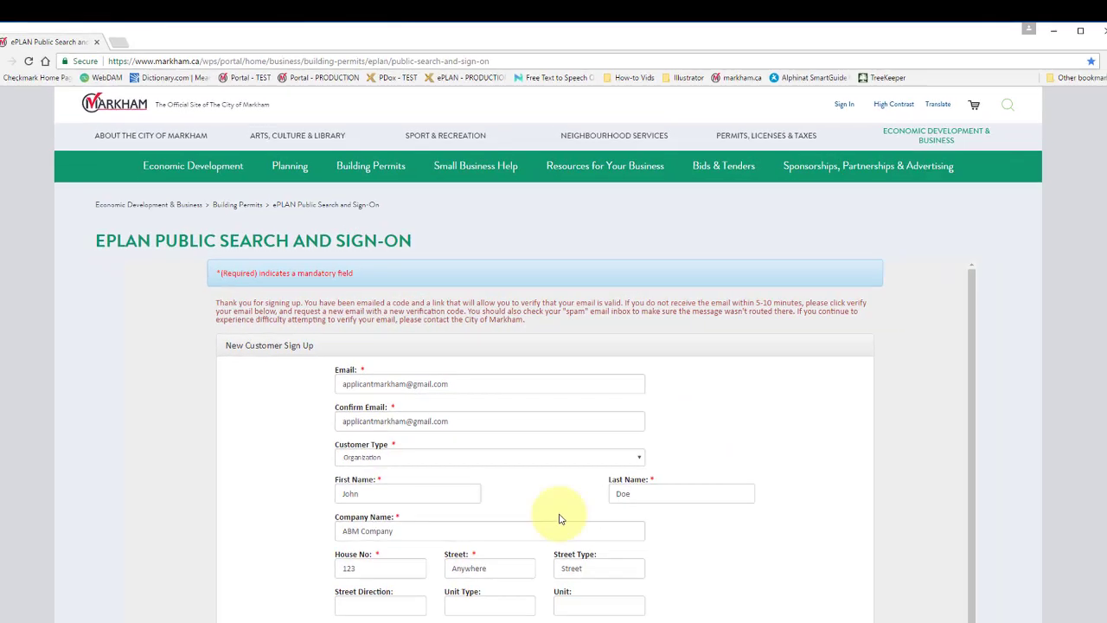
Switch to the Gmail window and finish signing in to the applicant account
mouse_move(124, 622)
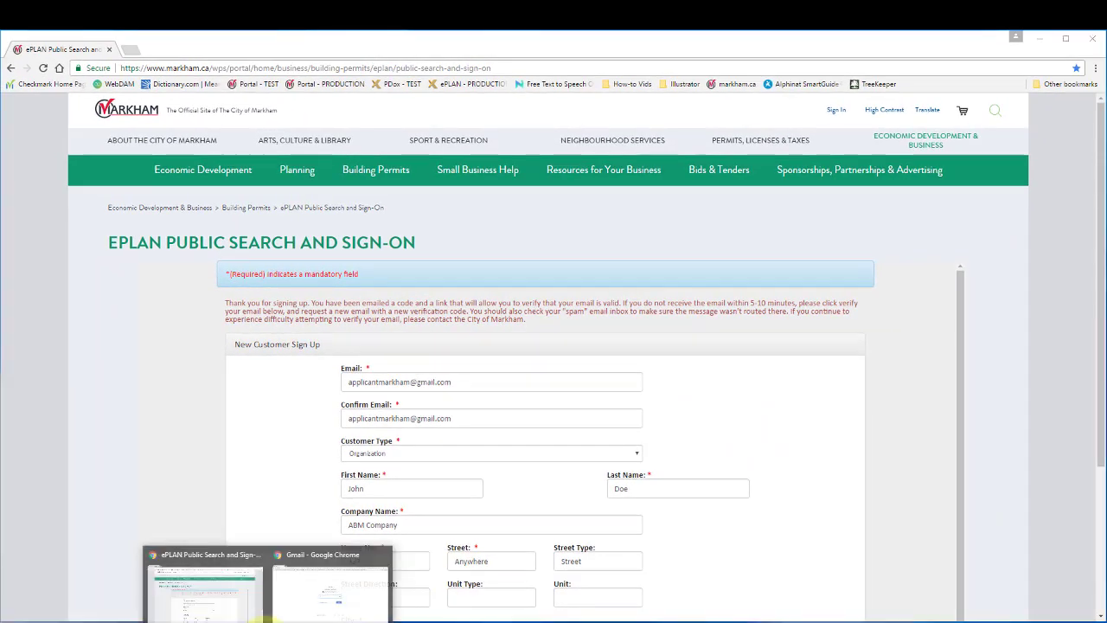
click(298, 593)
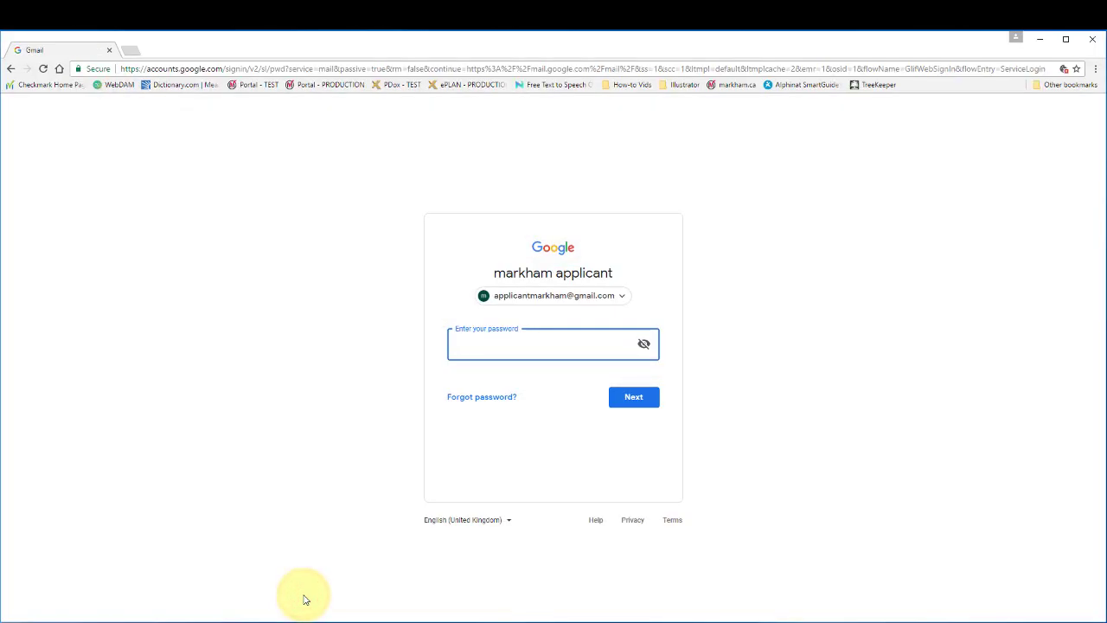
click(470, 340)
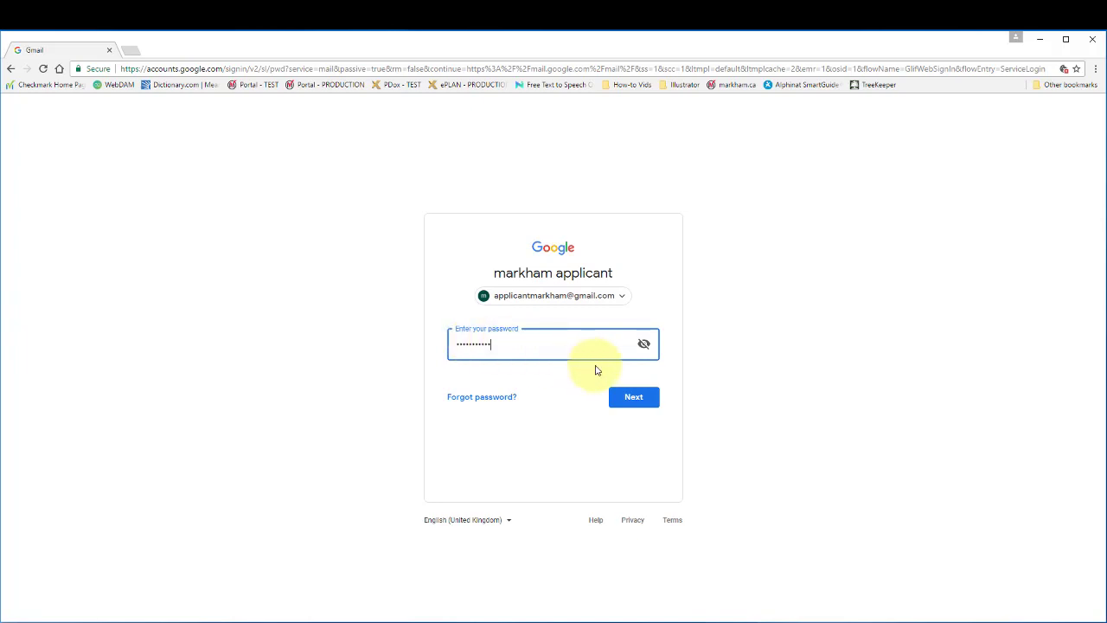
click(634, 397)
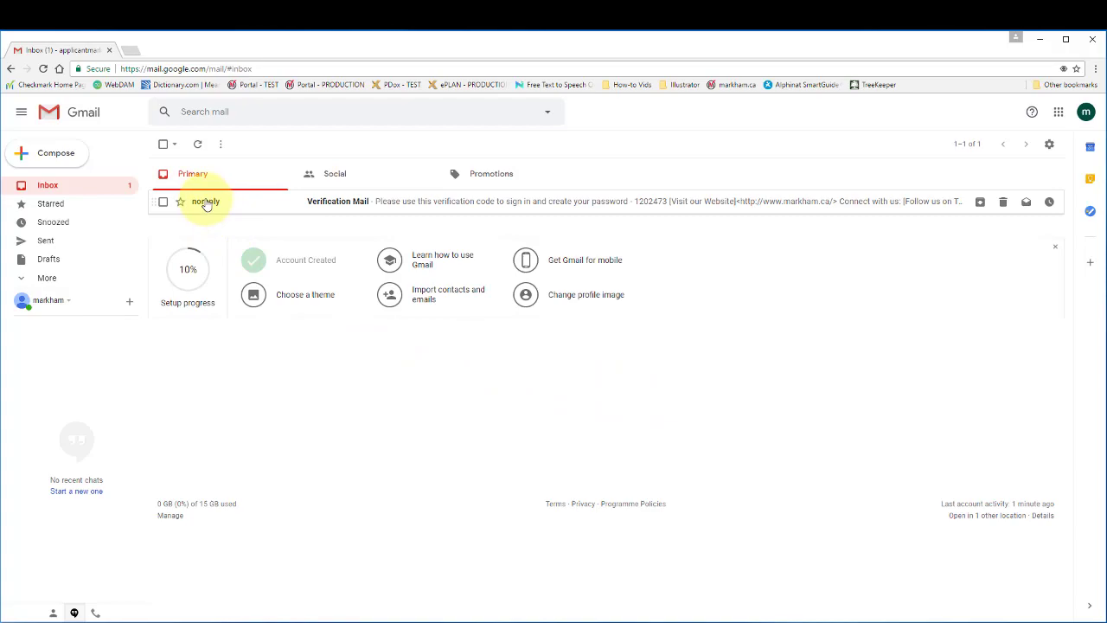
Open the Verification Mail message and copy the verification code
mouse_move(207, 204)
click(204, 202)
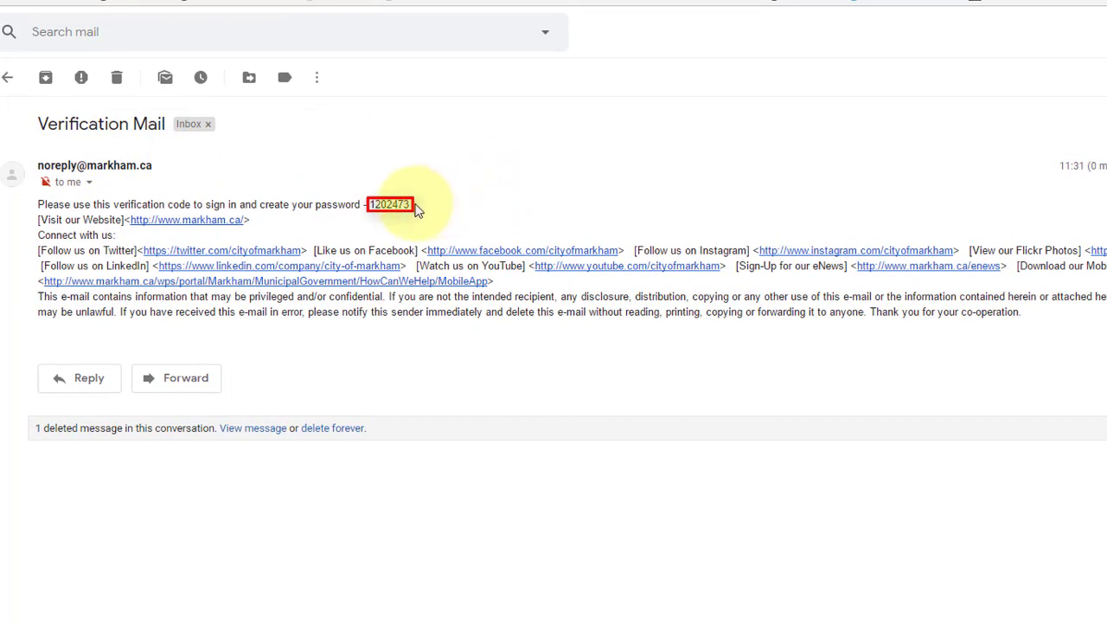
drag(413, 206, 371, 205)
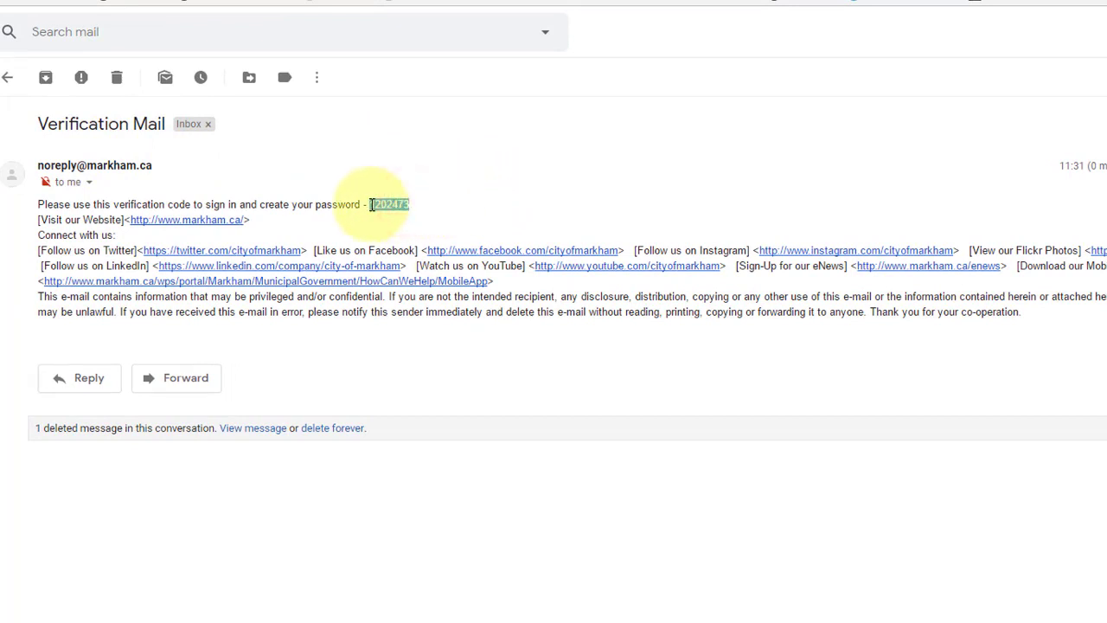
right_click(391, 207)
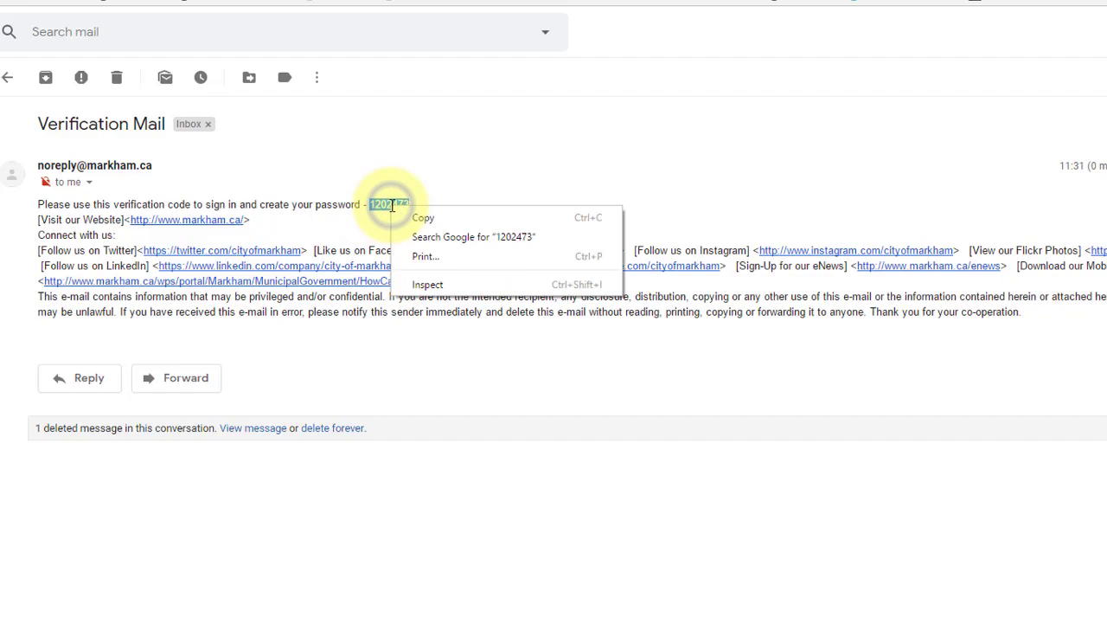
click(422, 217)
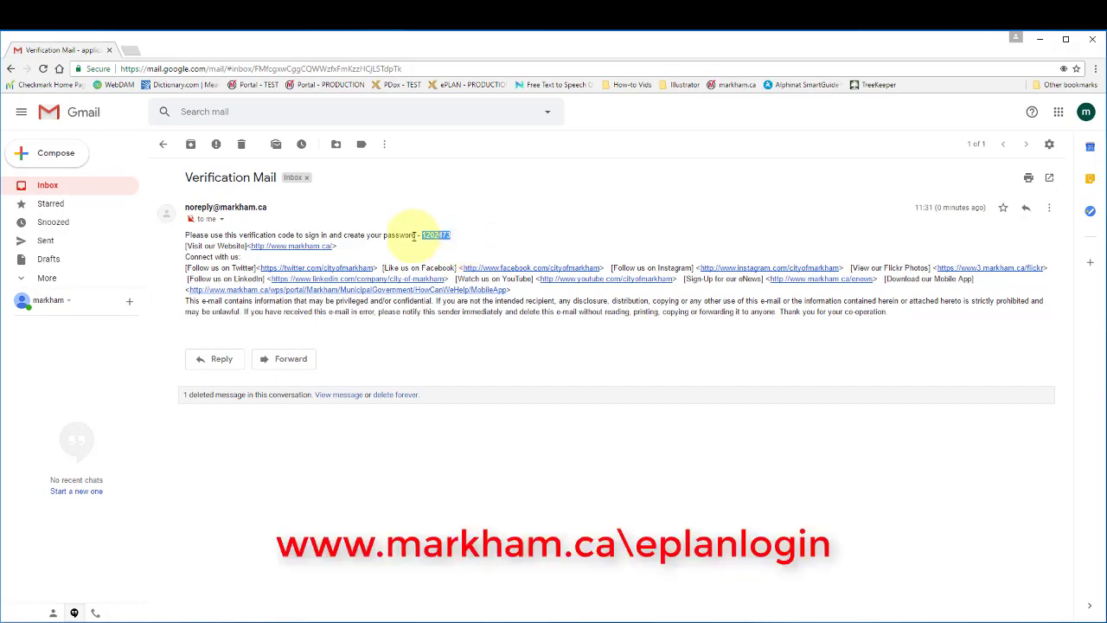
click(130, 51)
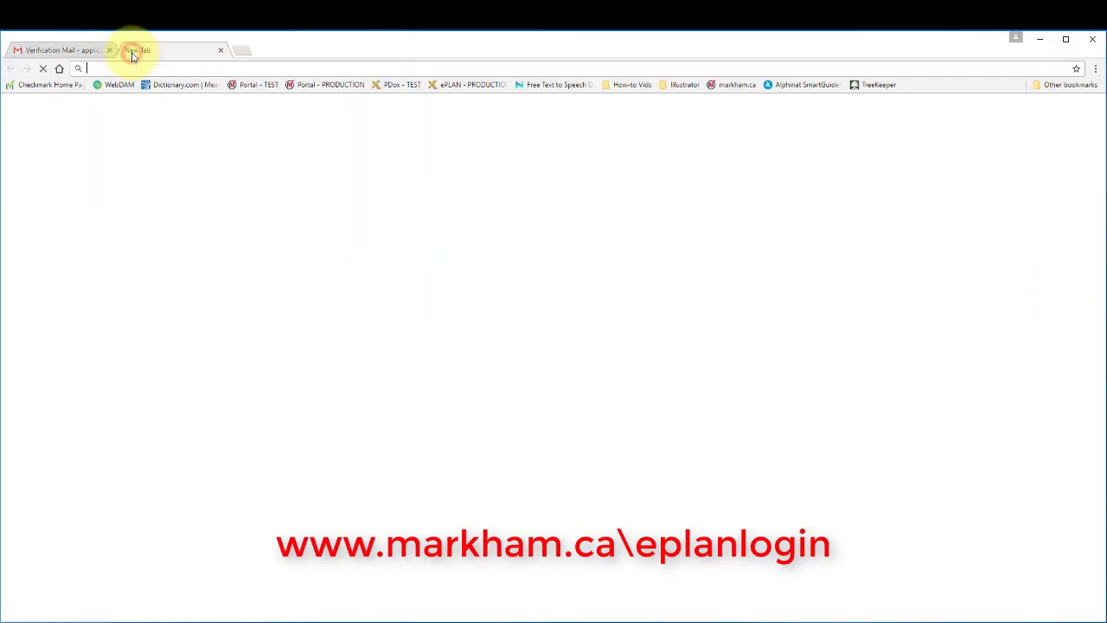
click(186, 67)
text(www.)
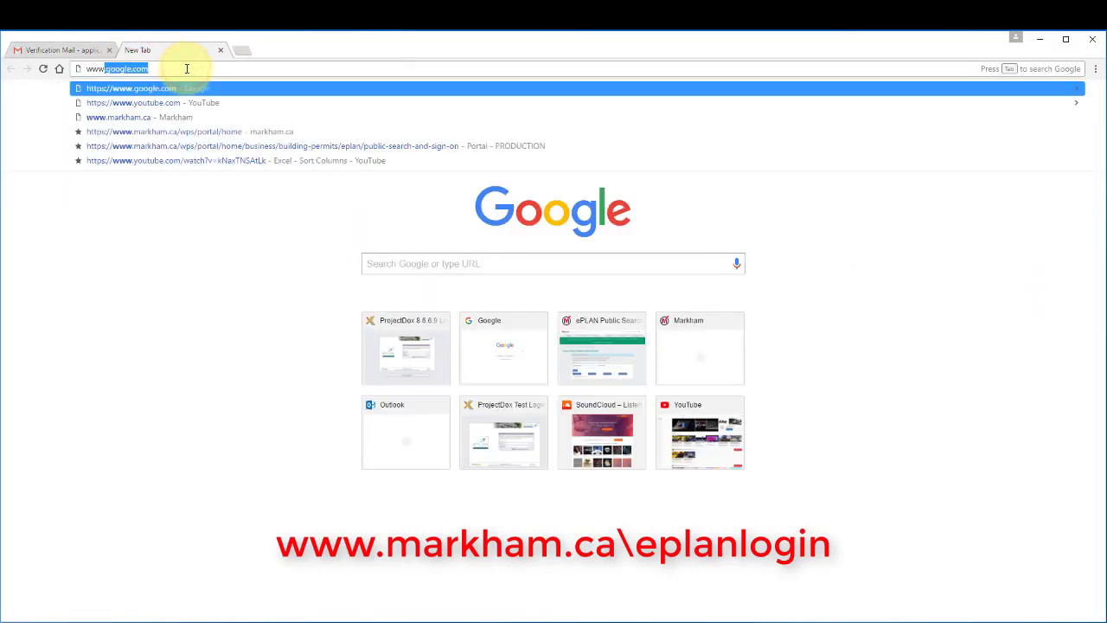
text(markham.ca/e)
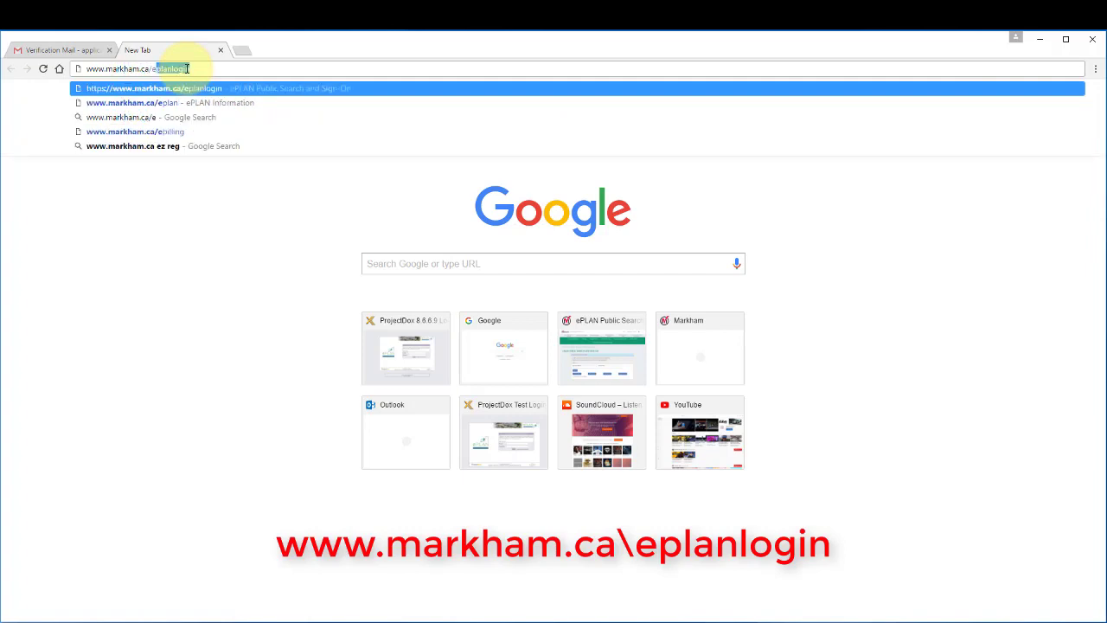
text(planlogin)
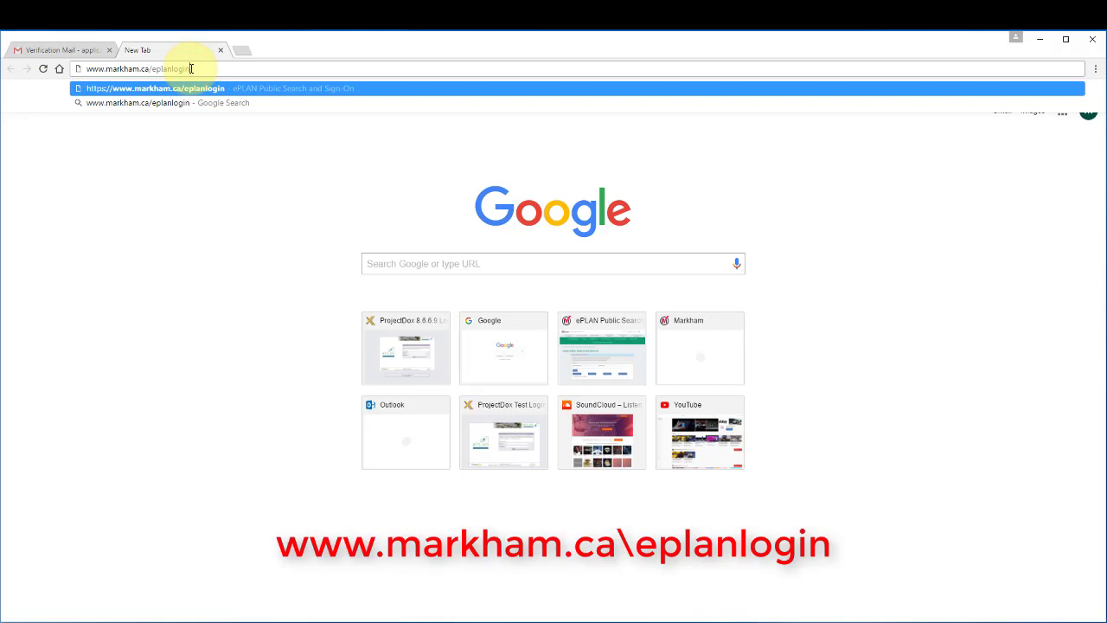
key(Return)
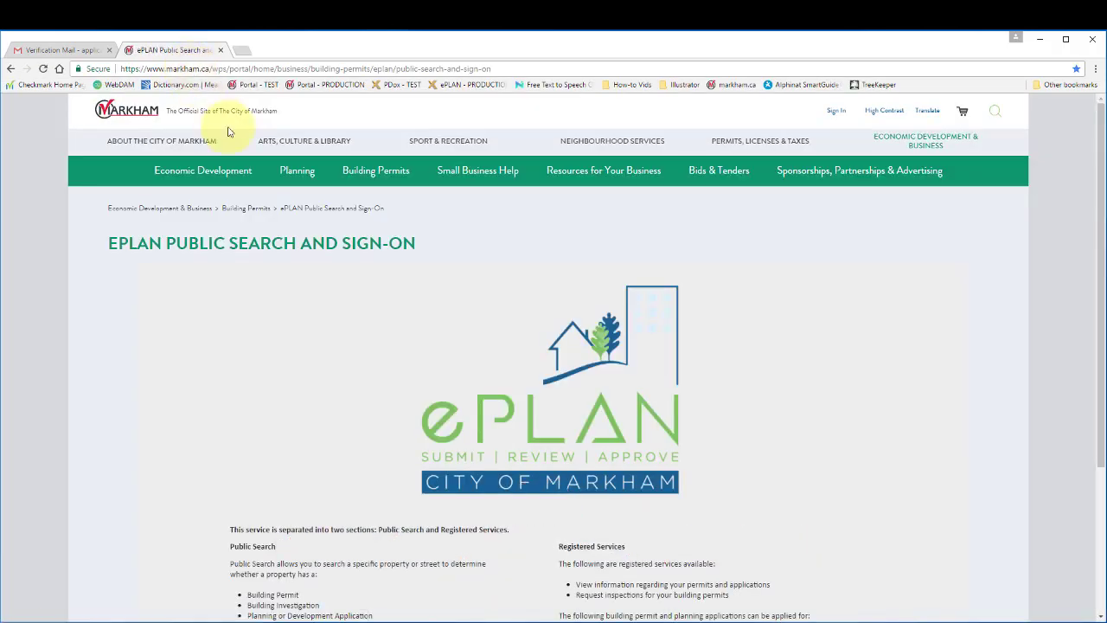
Go to Registered Services and open the Verify Your Email form
scroll(614, 502, down, 3)
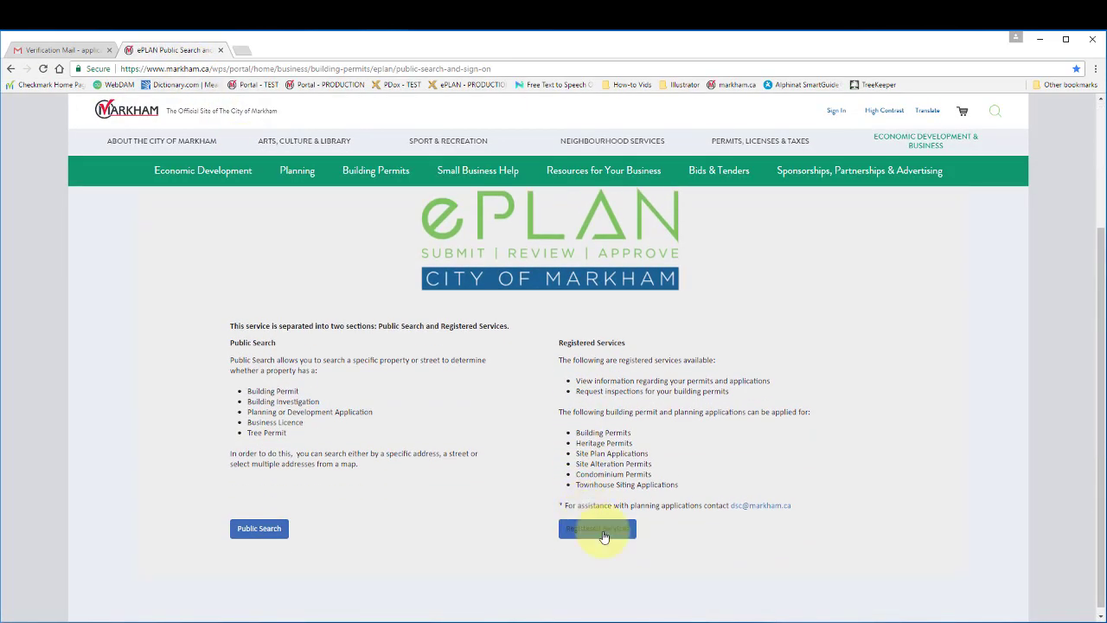
click(598, 529)
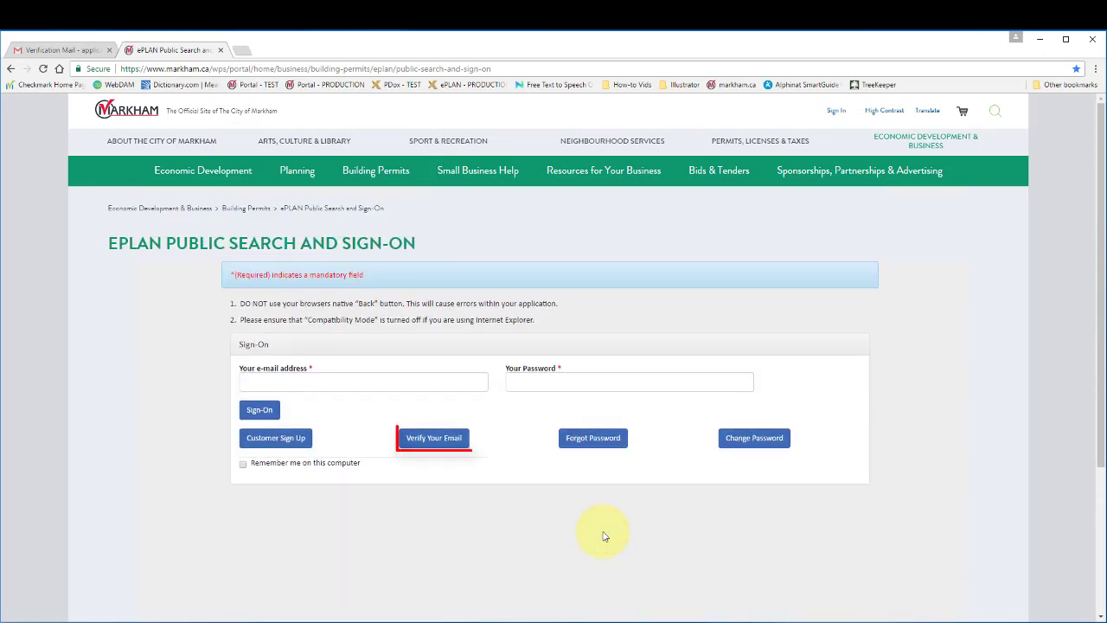
click(445, 442)
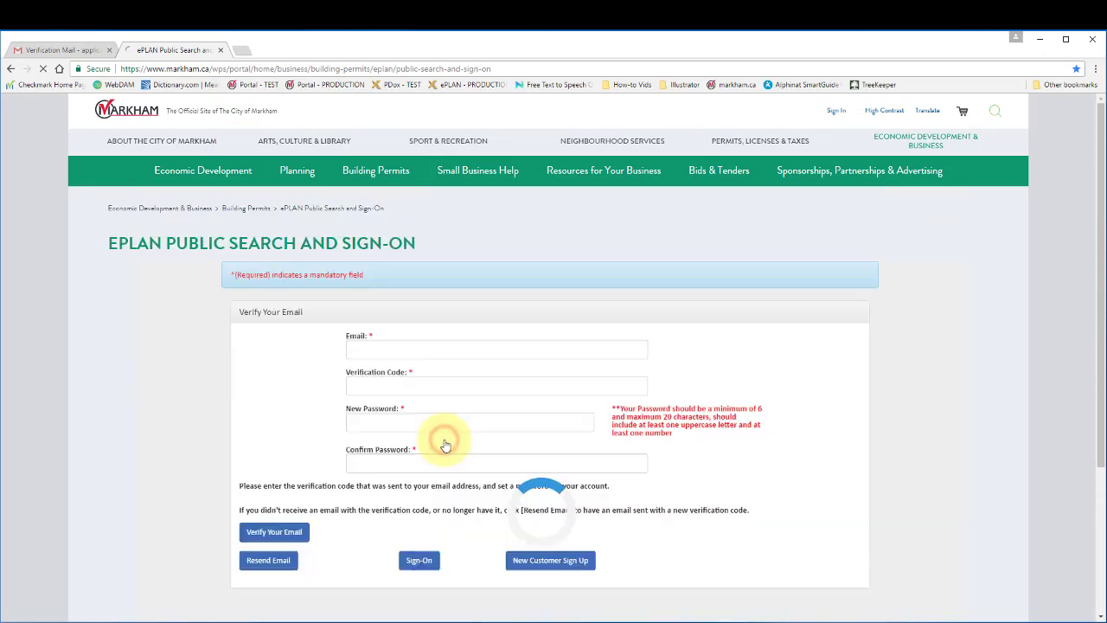
Enter the account e-mail and paste the copied verification code
click(383, 351)
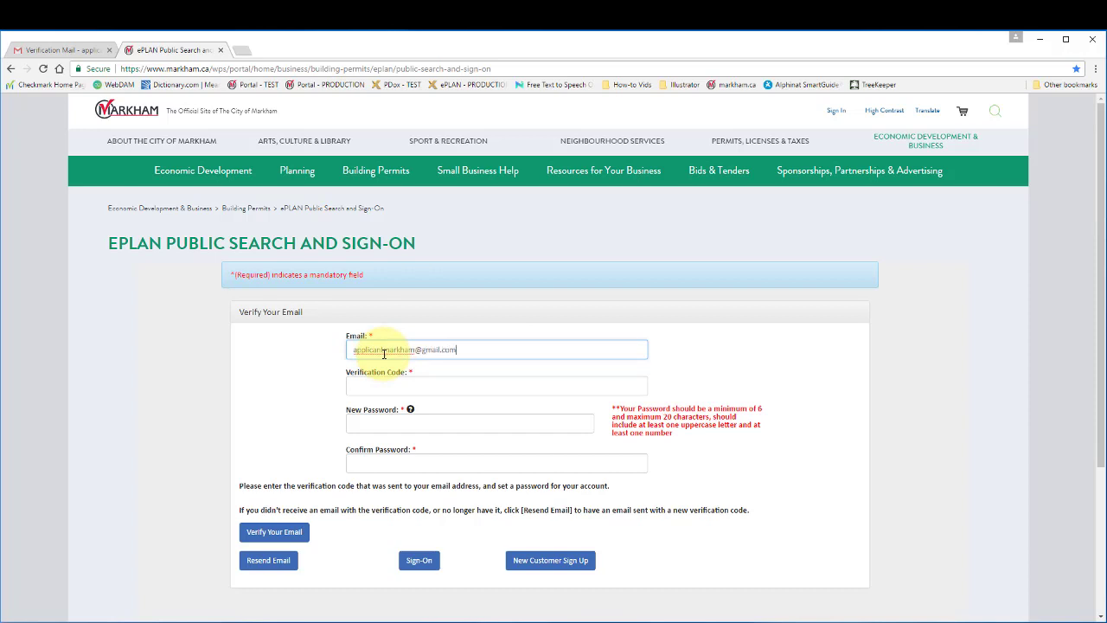
click(387, 386)
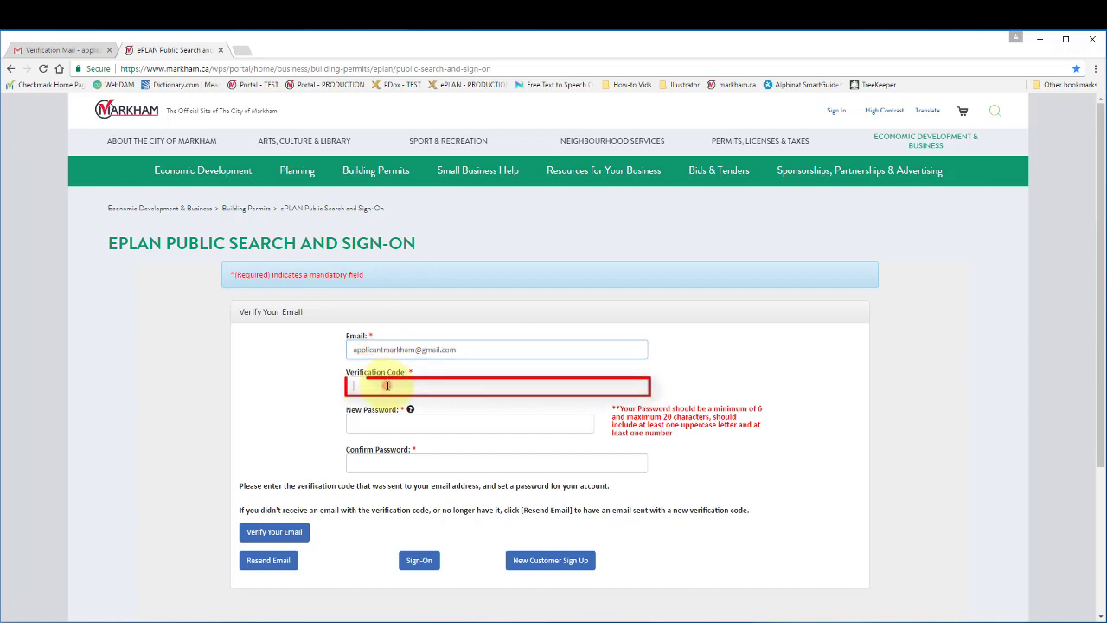
right_click(388, 387)
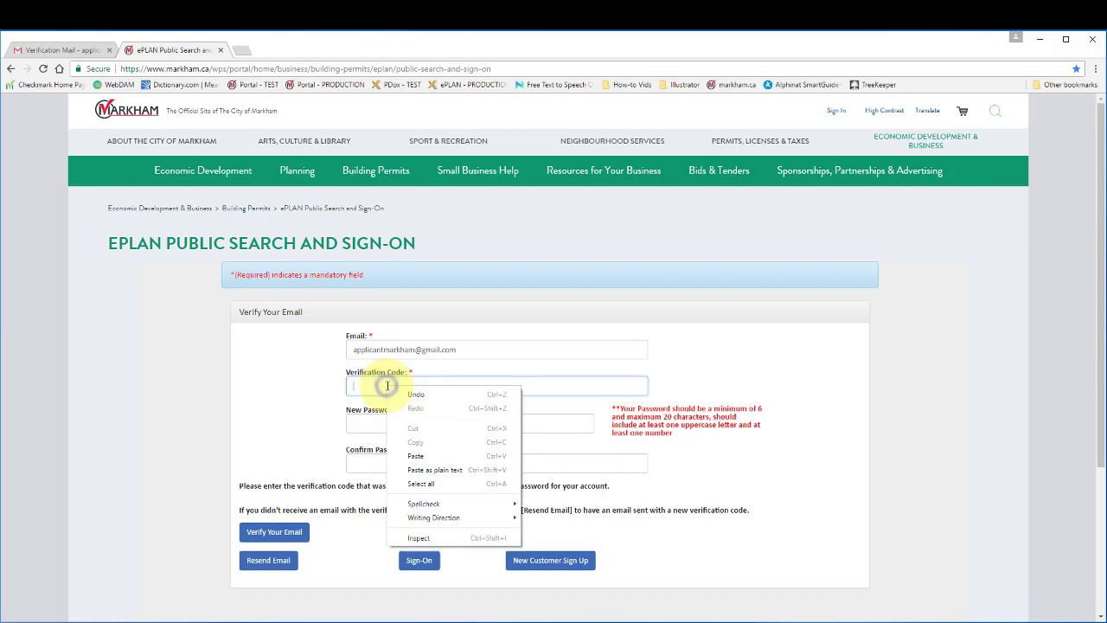
click(431, 456)
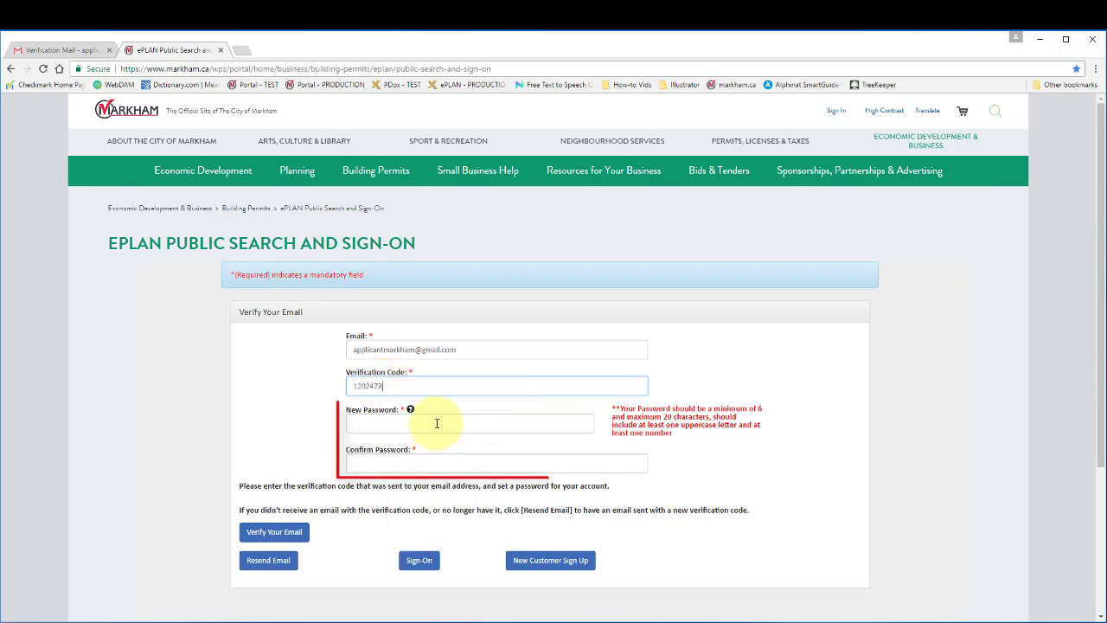
Type and confirm the new password, then submit the verification
click(437, 423)
text(P)
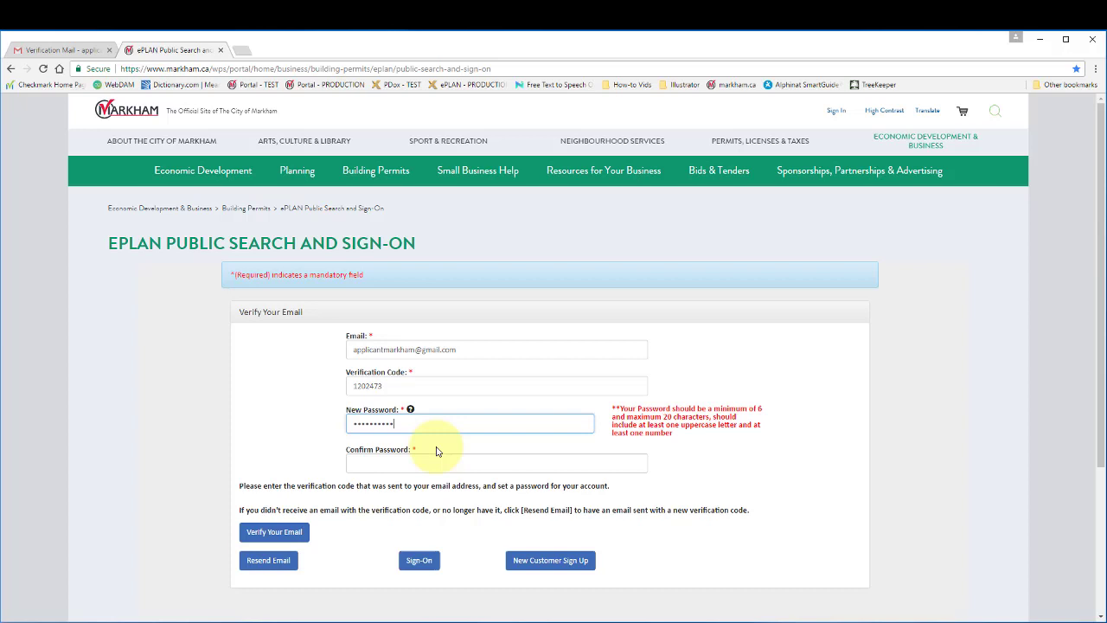
click(436, 462)
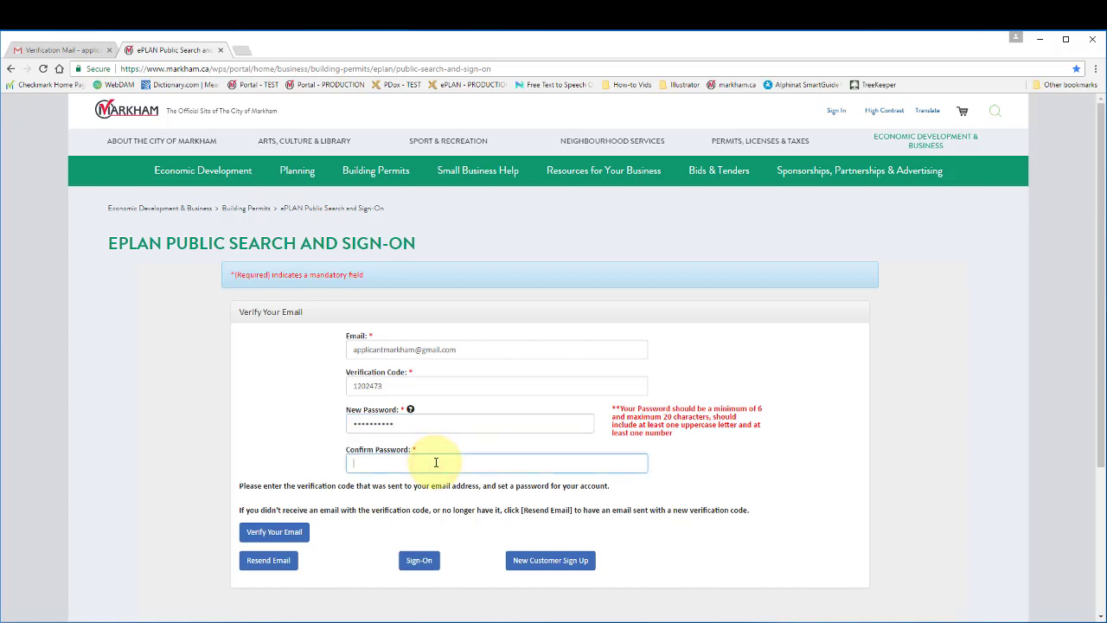
text(P)
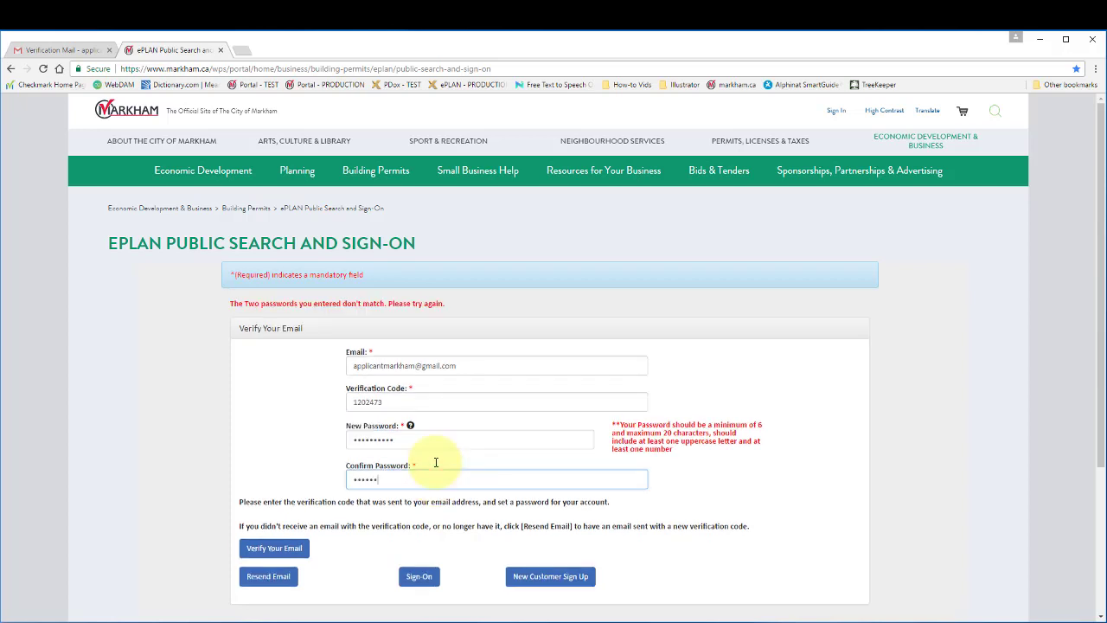
text(23)
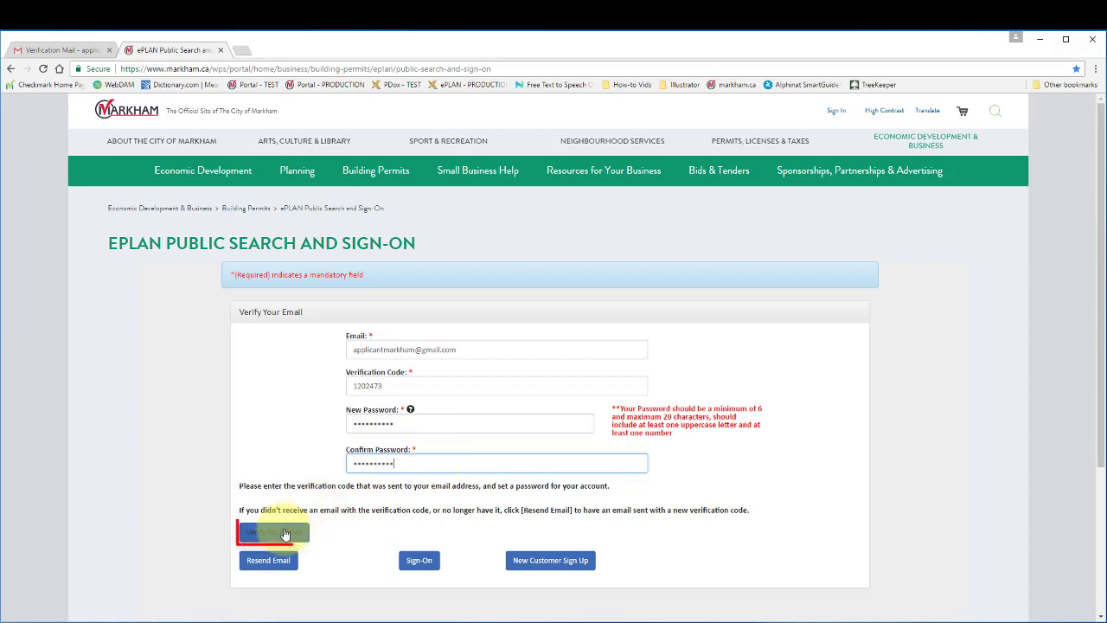
click(283, 534)
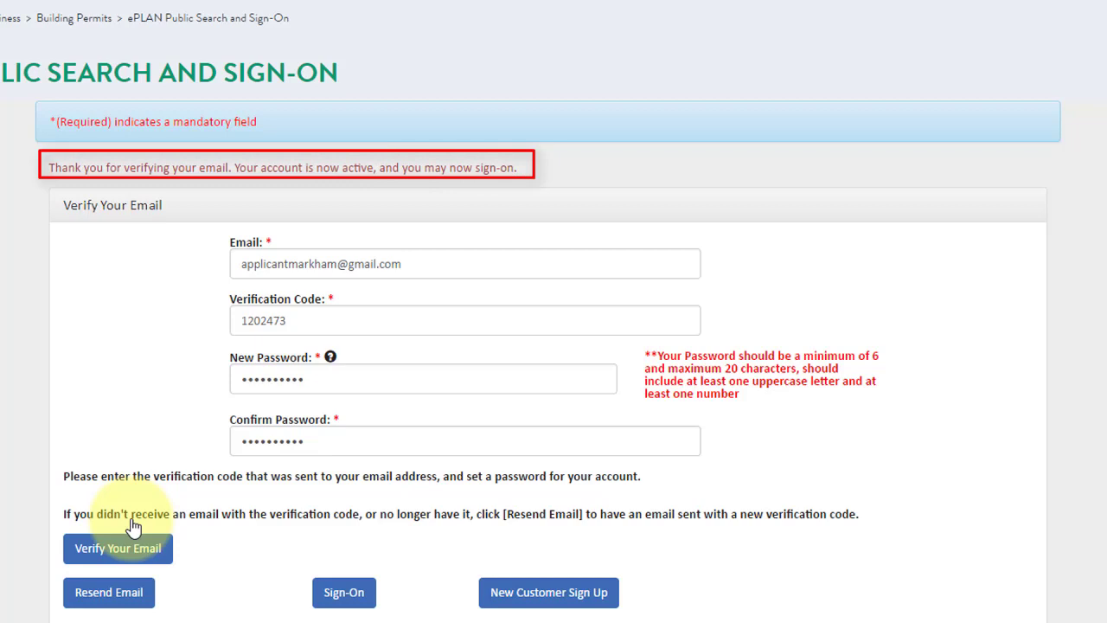
Go back to the Sign-On page and place the cursor in the e-mail address field
click(349, 606)
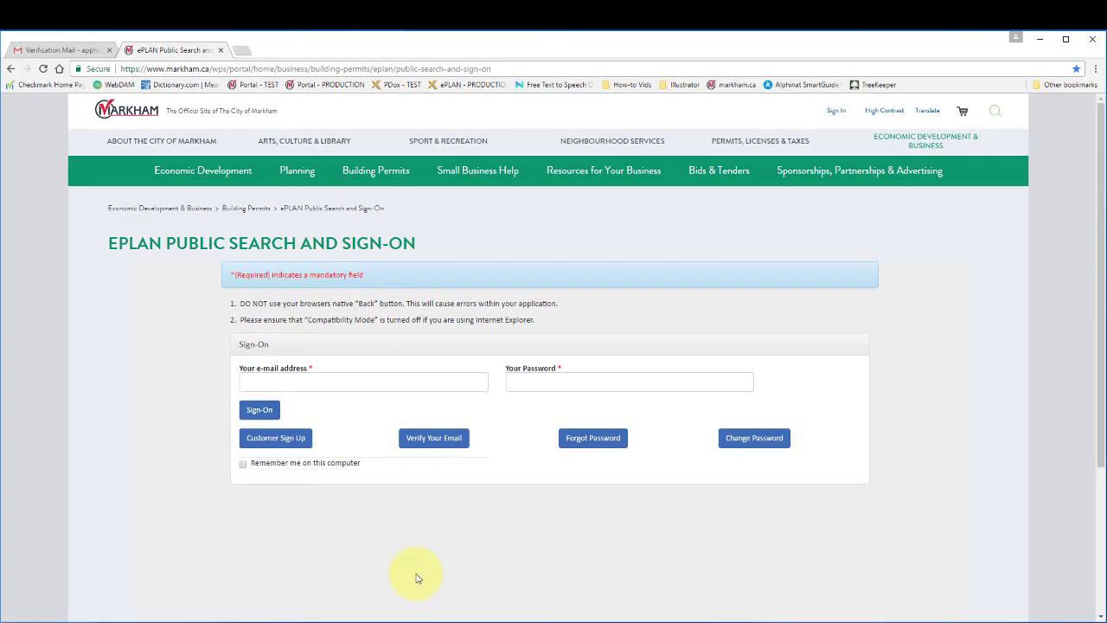
click(346, 386)
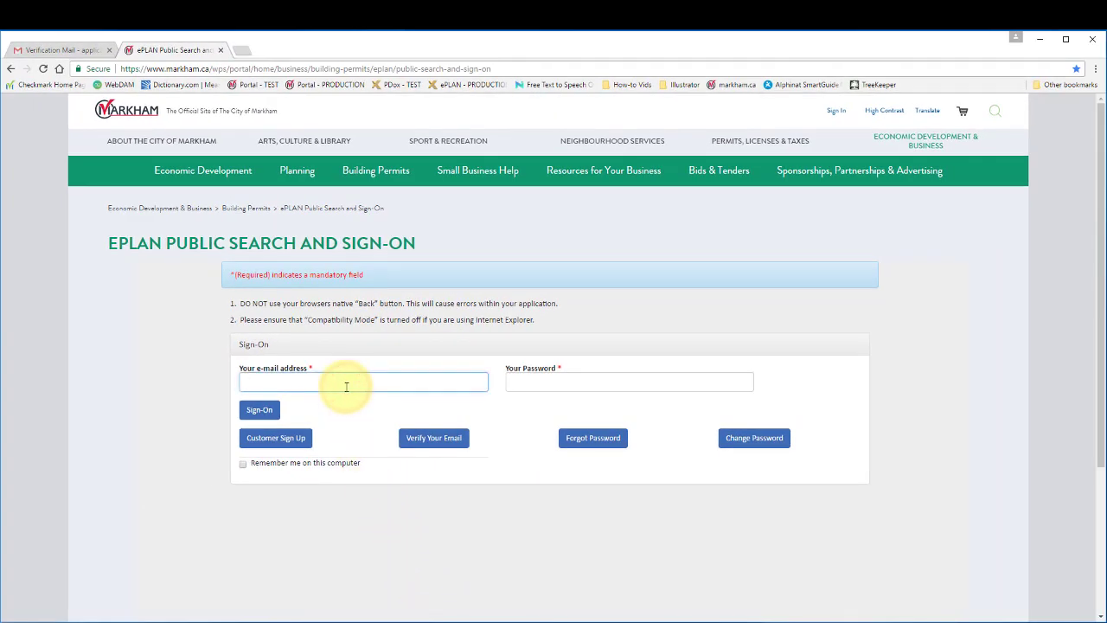